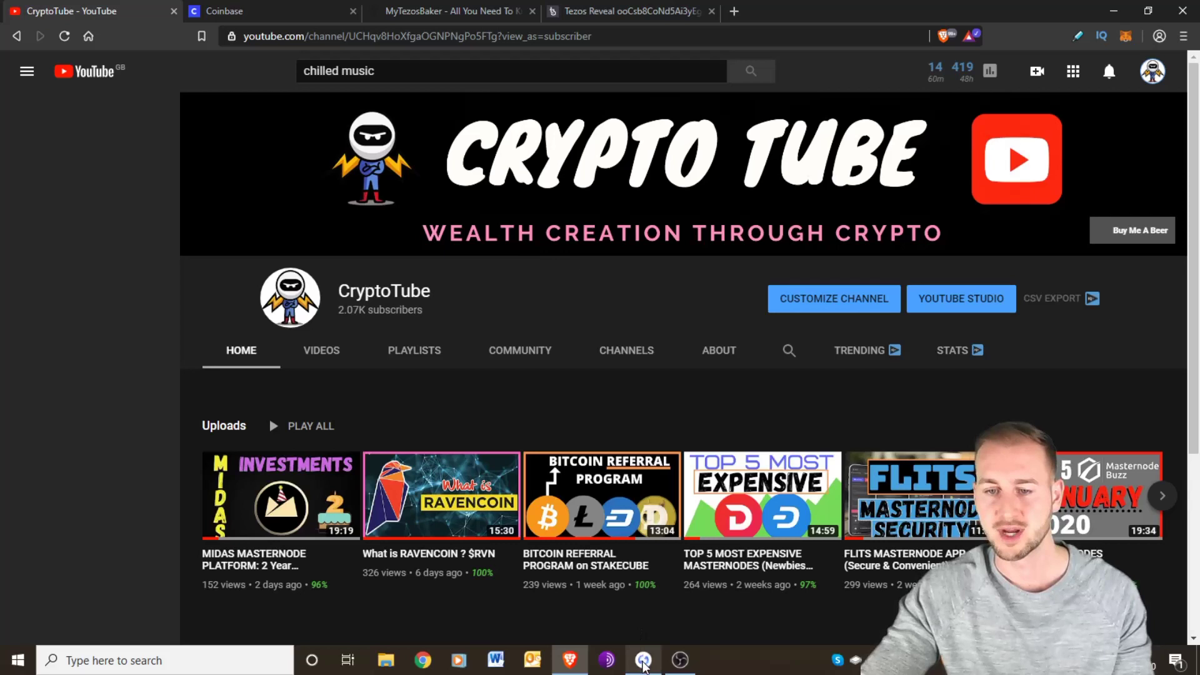
Step: Switch to the Ledger Live window
{"action": "left_click", "coordinate": [644, 663]}
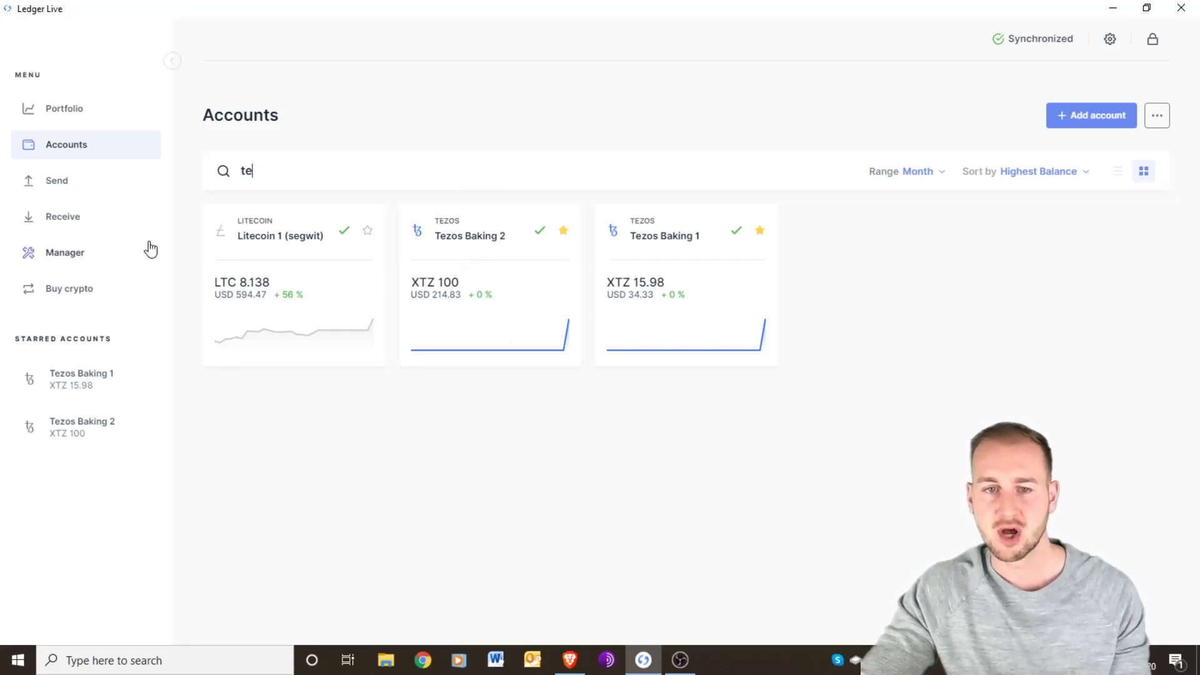
Step: In Manager, search the catalog for 'te' and install Tezos Wallet on the Ledger Nano X
{"action": "left_click", "coordinate": [77, 261]}
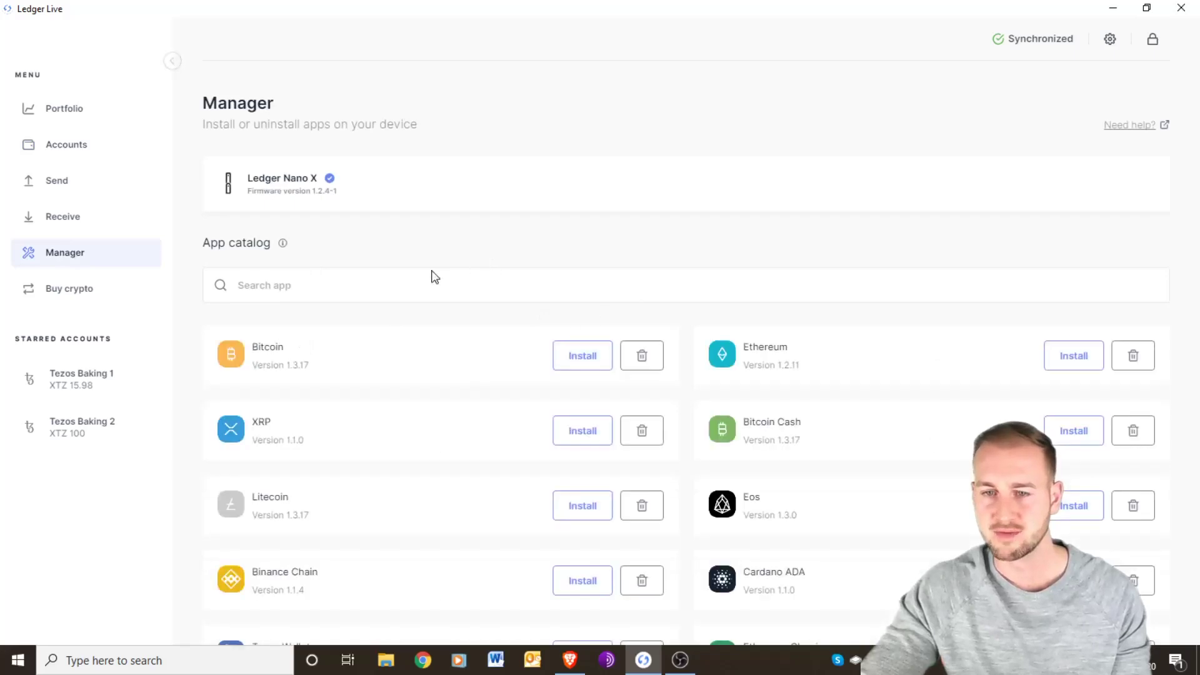
{"action": "left_click", "coordinate": [304, 288]}
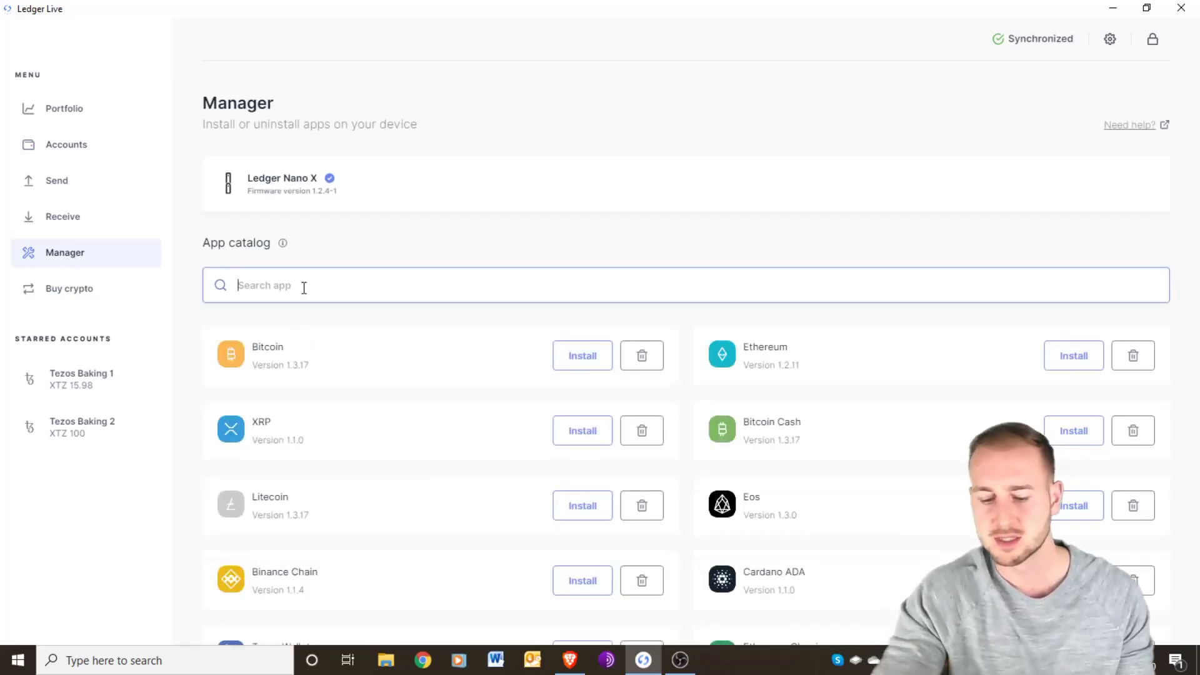
{"action": "type", "text": "te"}
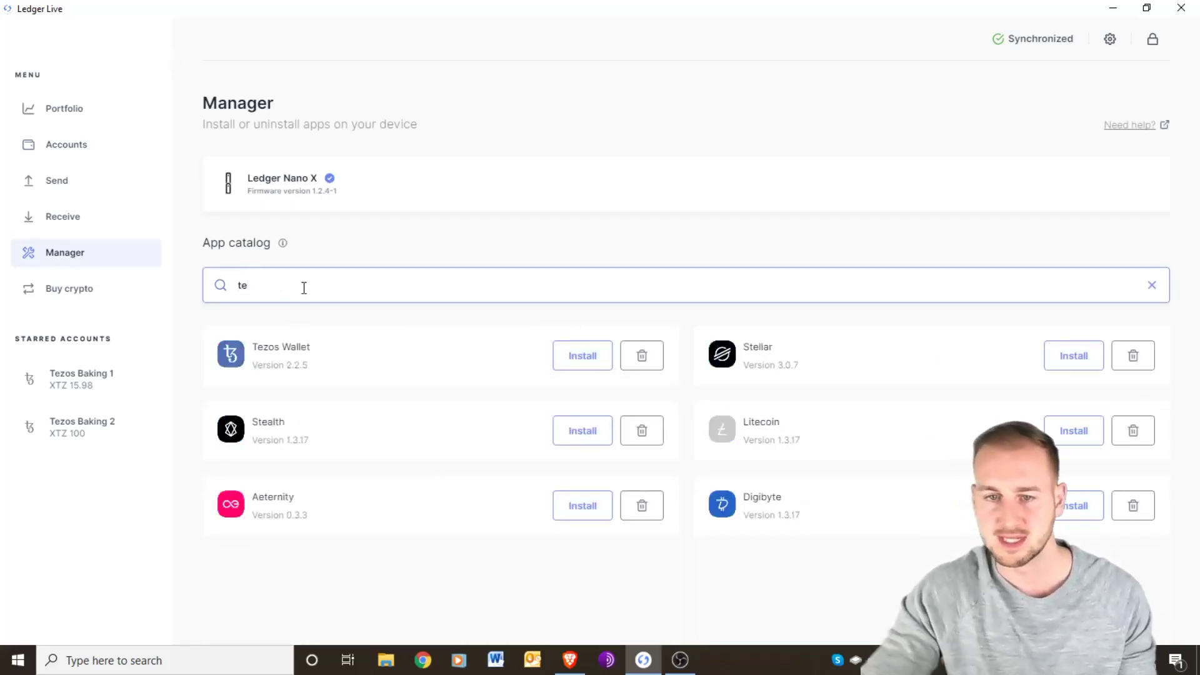
{"action": "left_click", "coordinate": [583, 363]}
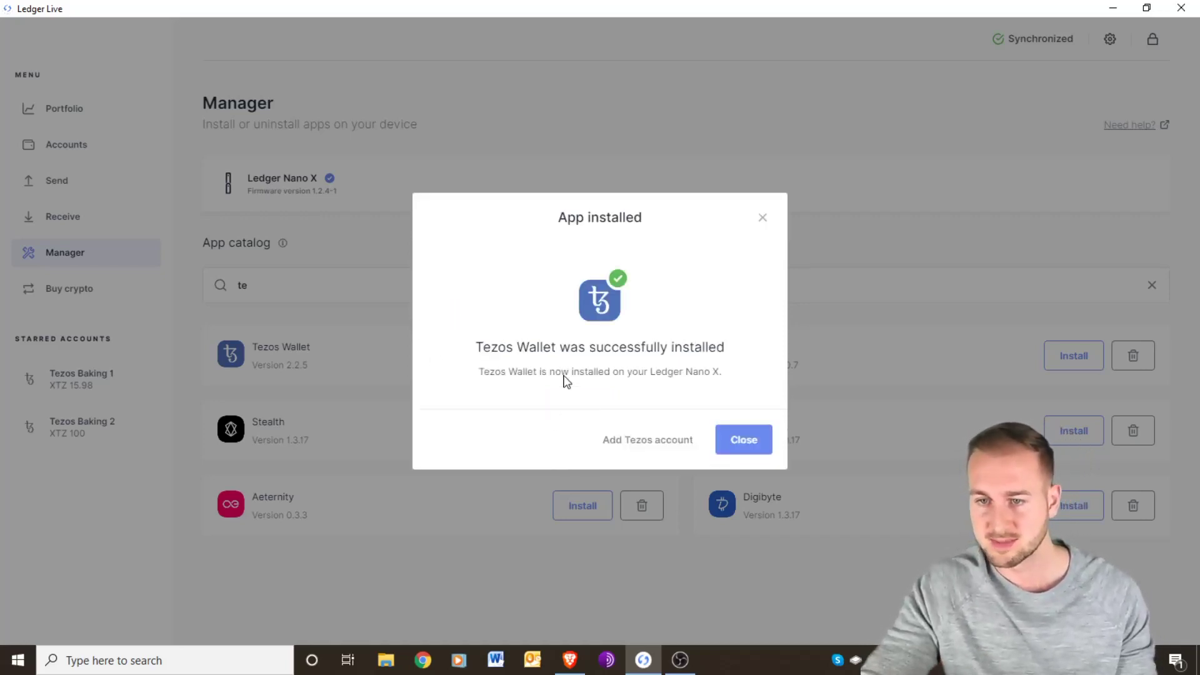
Step: Start adding a Tezos account from the install dialog and continue with Tezos (XTZ) selected
{"action": "left_click", "coordinate": [652, 437]}
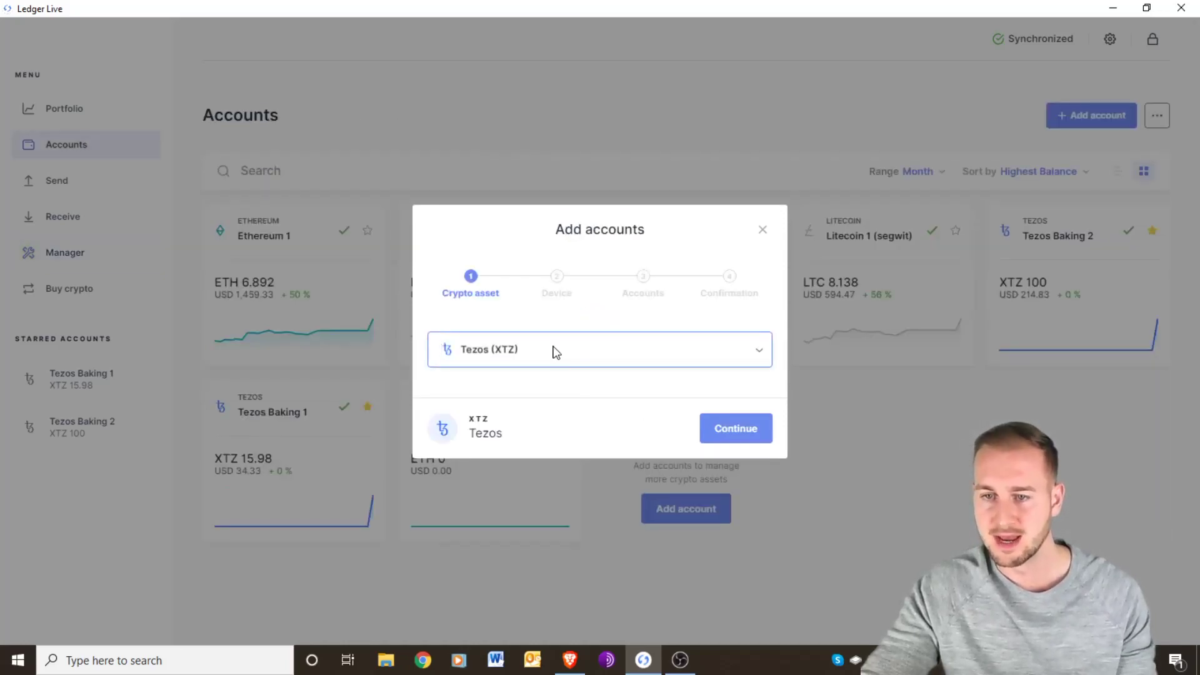
{"action": "left_click", "coordinate": [734, 430]}
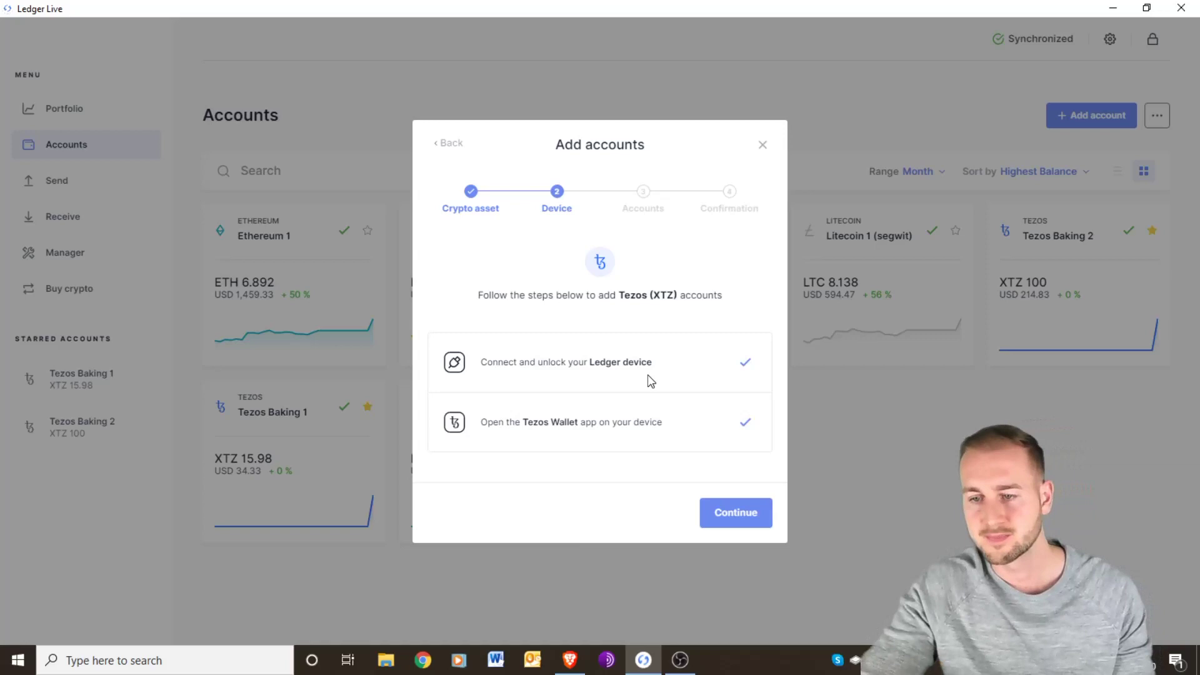
Step: Rename the new Tezos account to 'Tezos Baking 3' and add it
{"action": "left_click", "coordinate": [733, 513]}
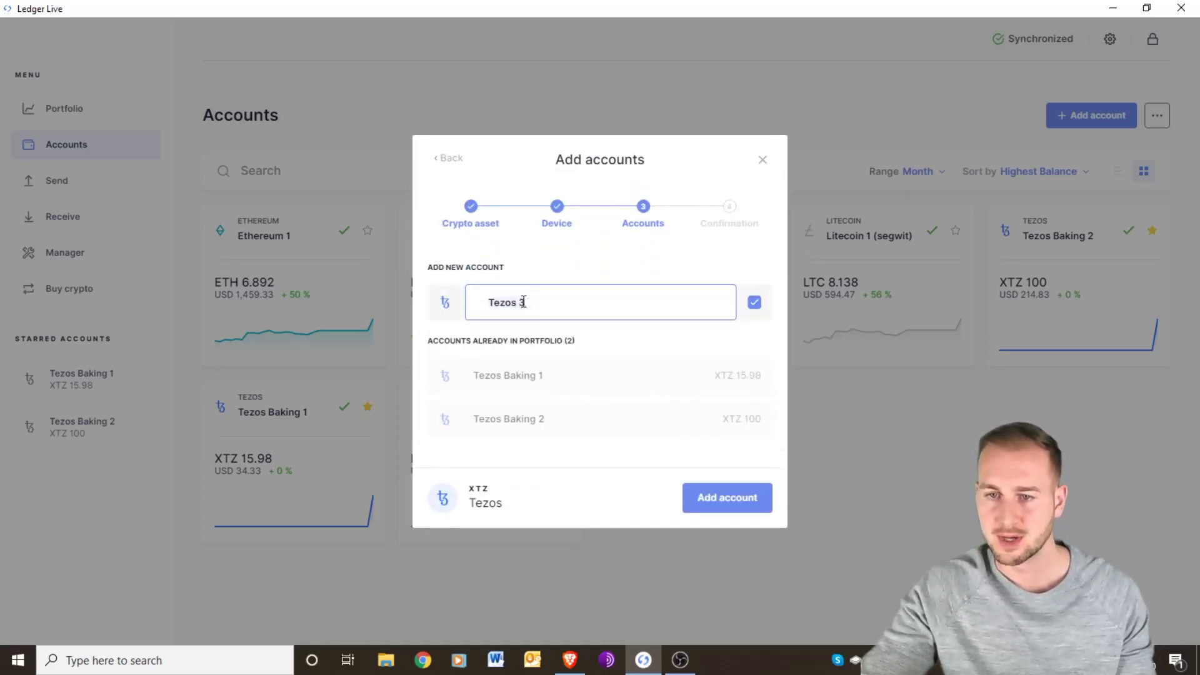
{"action": "left_click", "coordinate": [518, 303]}
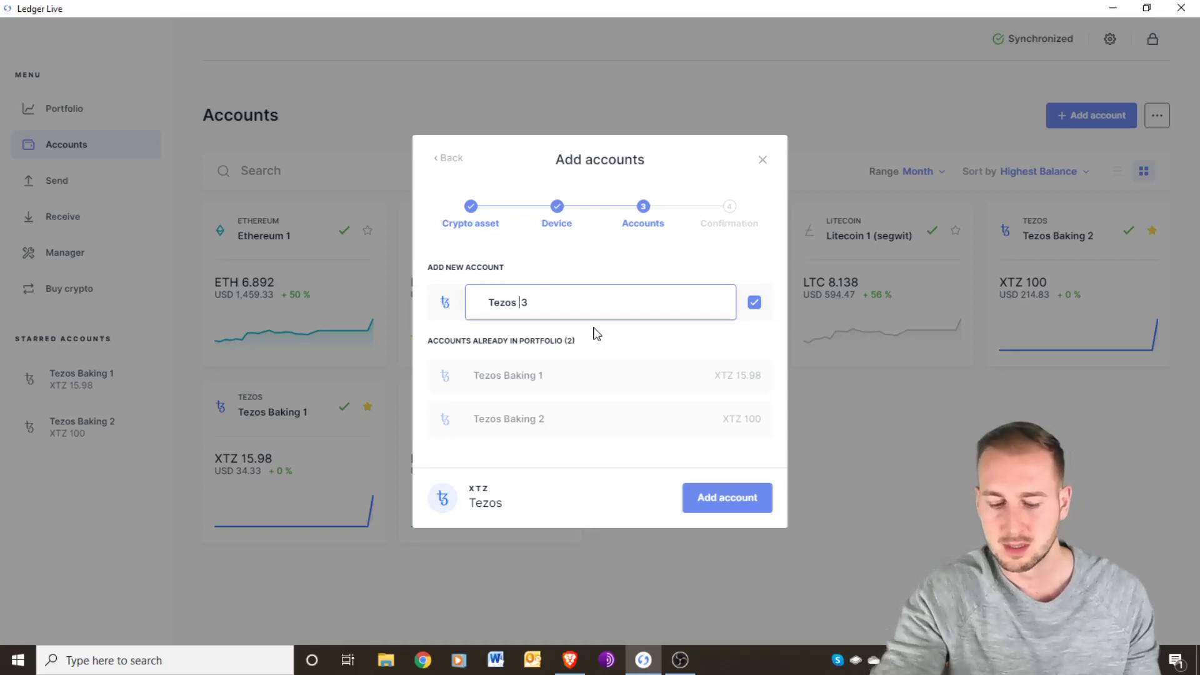
{"action": "type", "text": "Ba"}
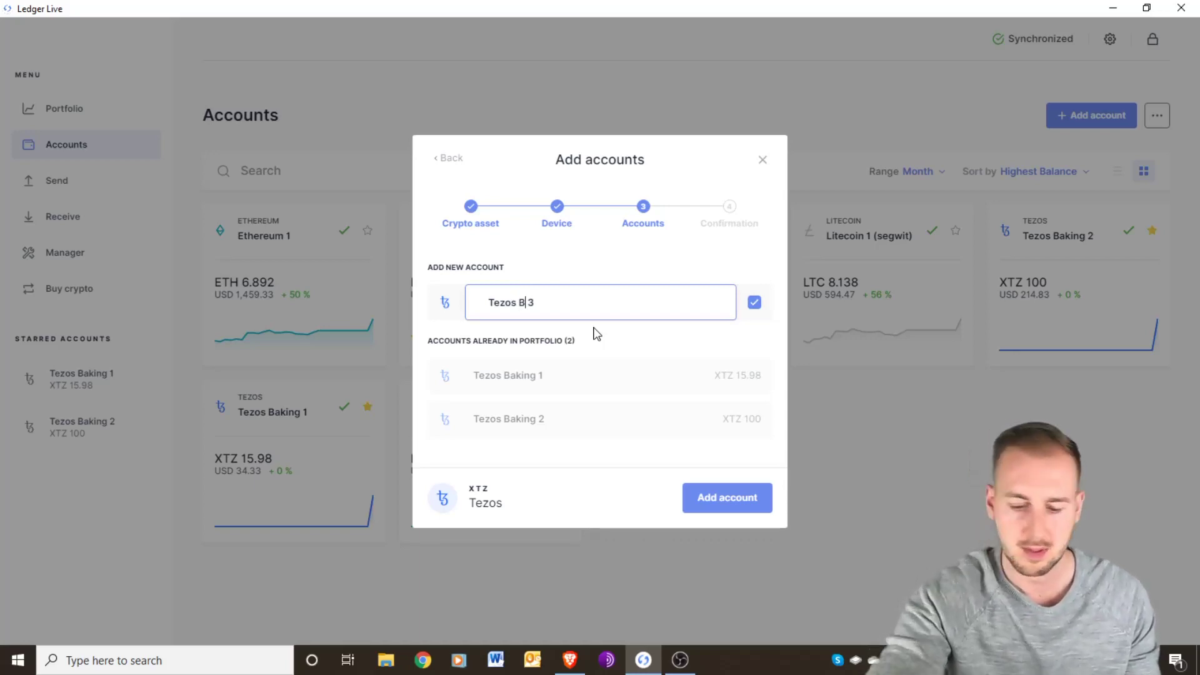
{"action": "type", "text": "king"}
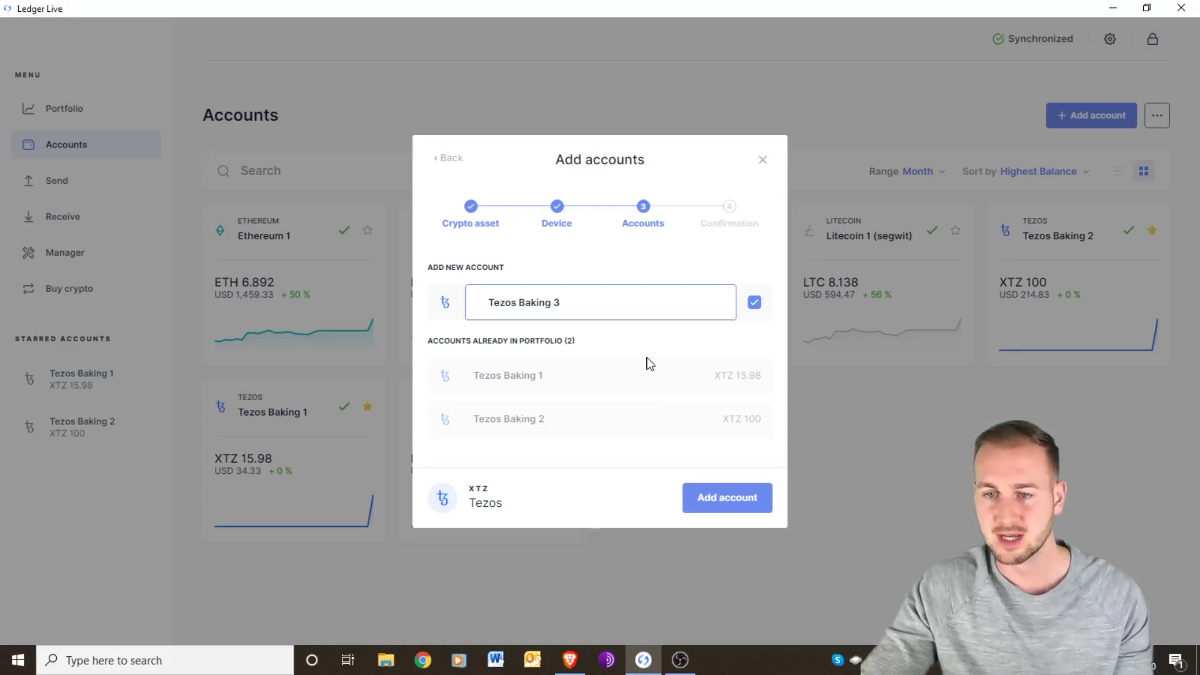
{"action": "left_click", "coordinate": [730, 507]}
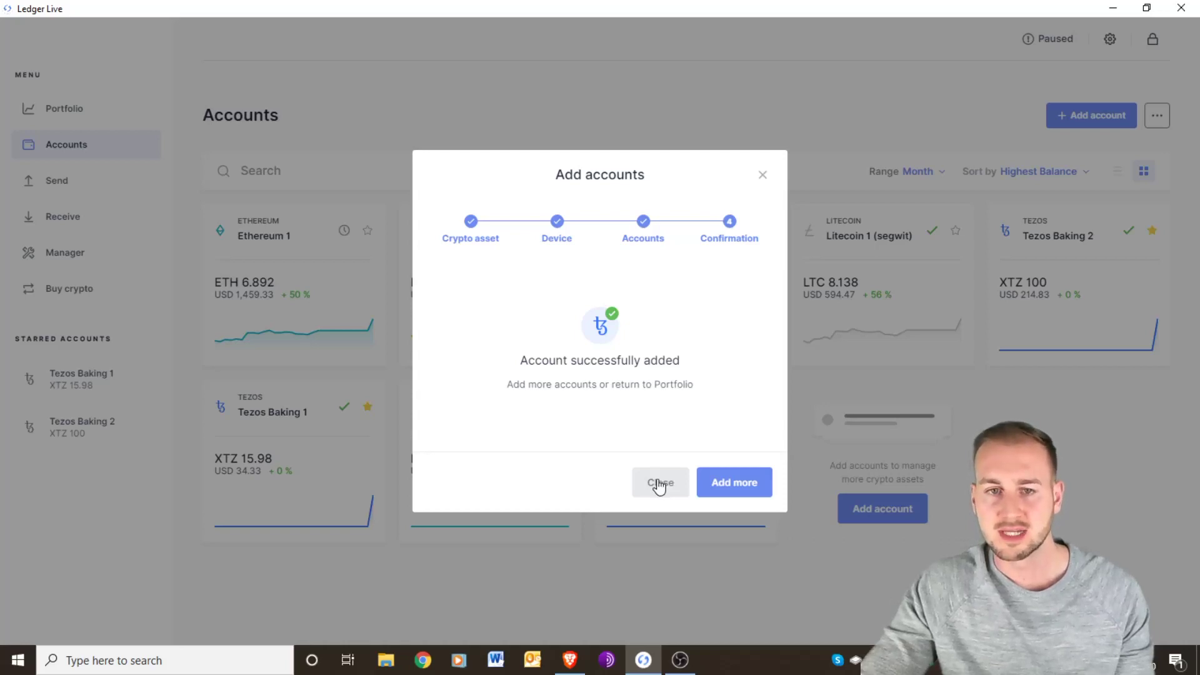
Step: Dismiss the confirmation and open the empty Tezos Baking 3 account from the Accounts list
{"action": "left_click", "coordinate": [659, 485]}
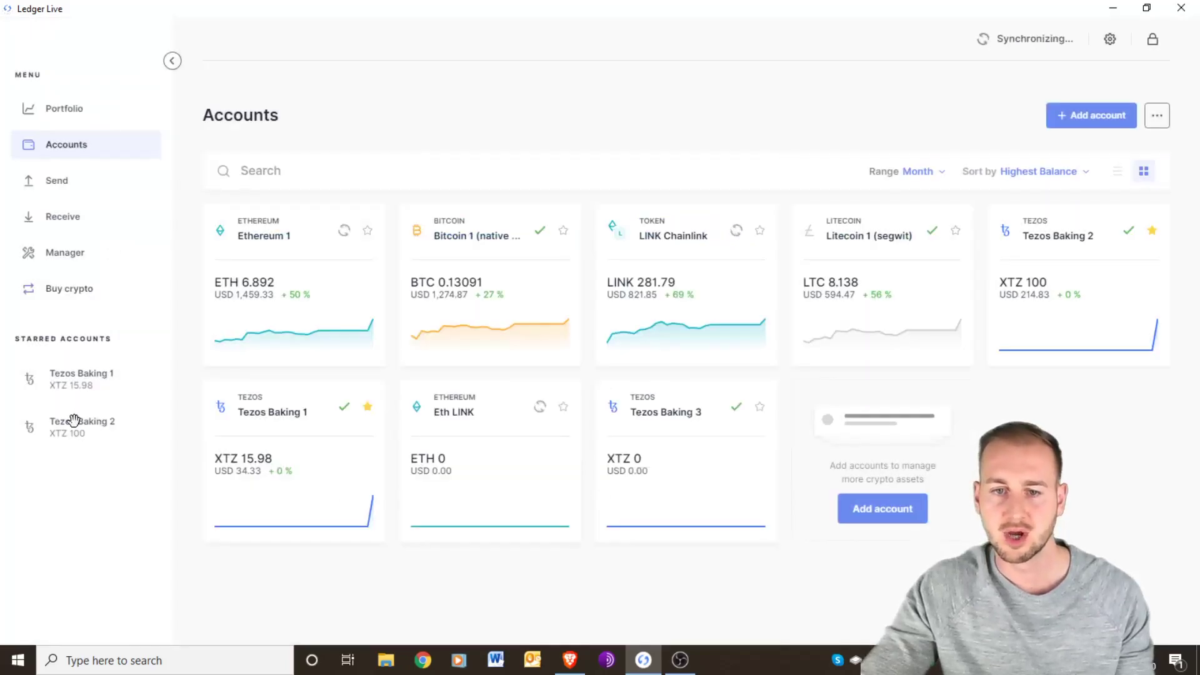
{"action": "left_click", "coordinate": [74, 419]}
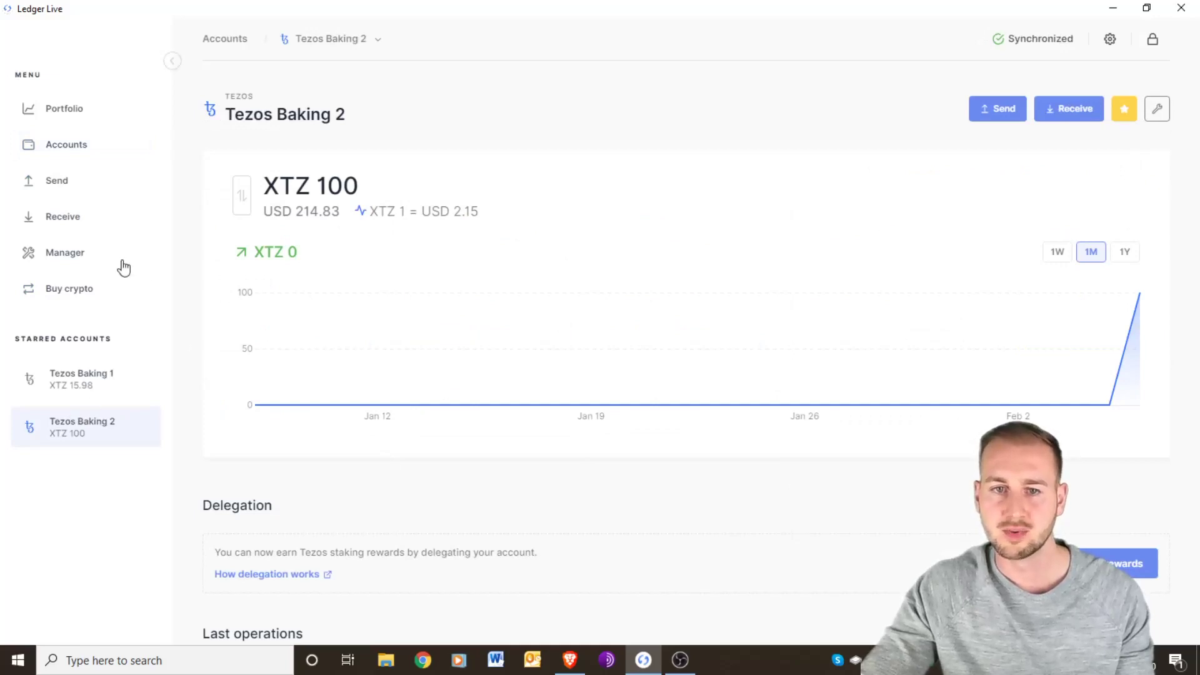
{"action": "left_click", "coordinate": [74, 149]}
{"action": "left_click", "coordinate": [670, 452]}
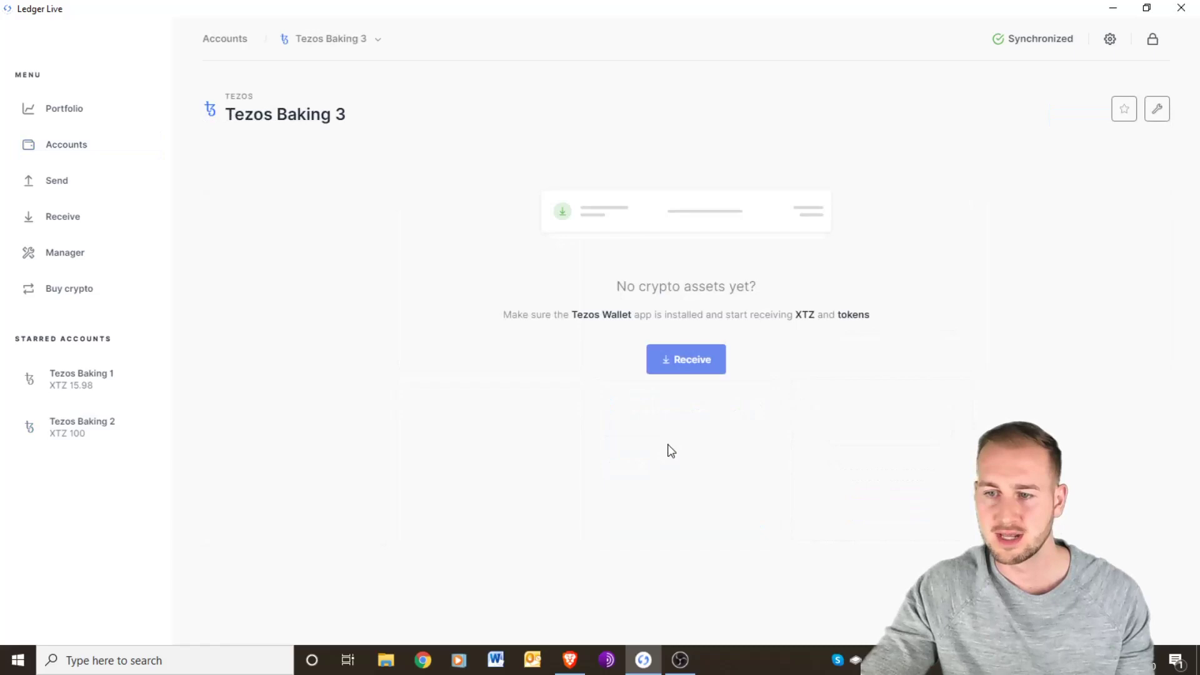
Step: Show the device-verified Tezos Baking 3 receive address and copy it to the clipboard
{"action": "left_click", "coordinate": [695, 365]}
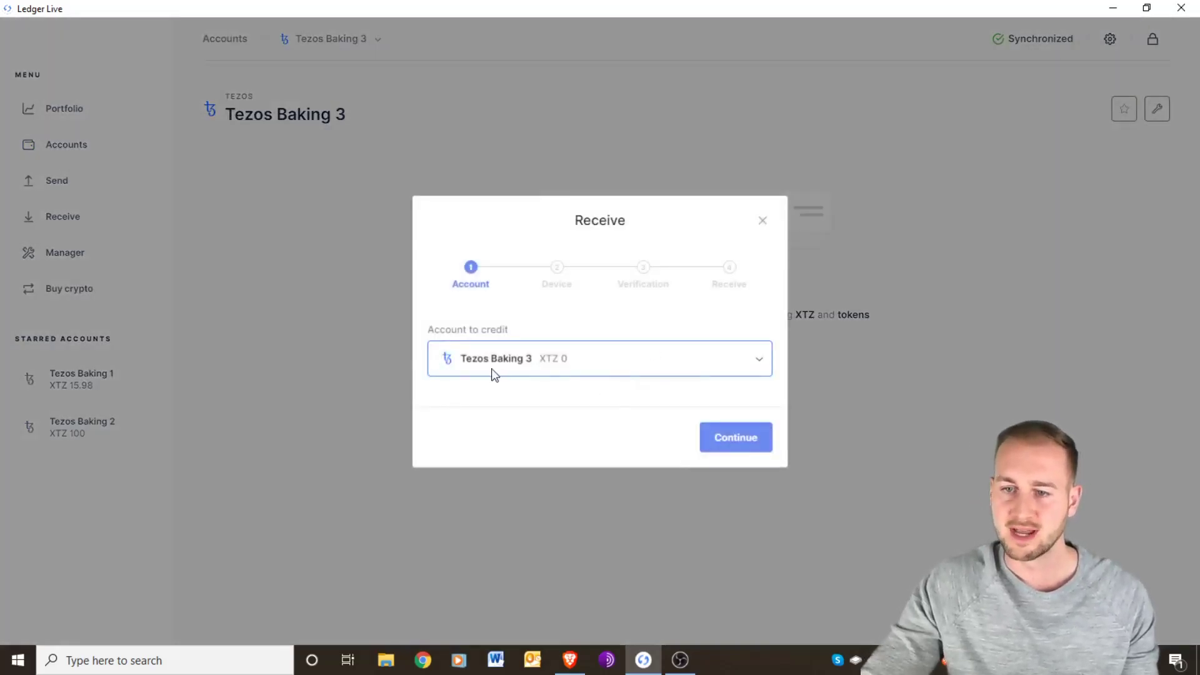
{"action": "left_click", "coordinate": [748, 440]}
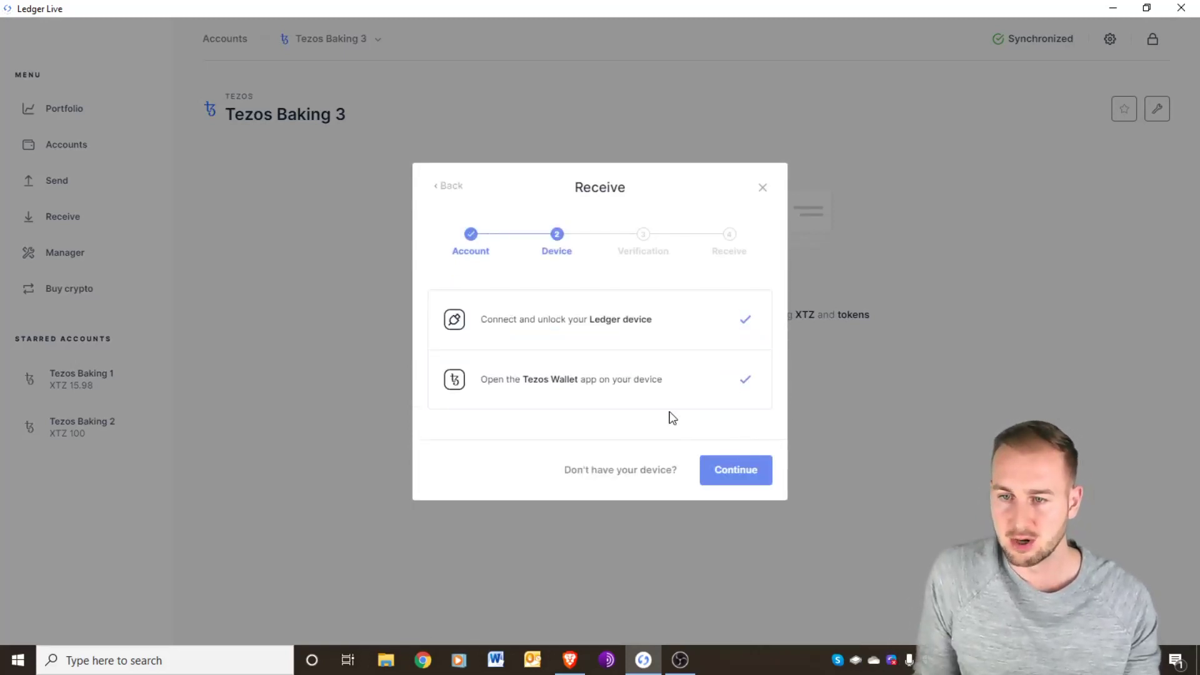
{"action": "left_click", "coordinate": [752, 472]}
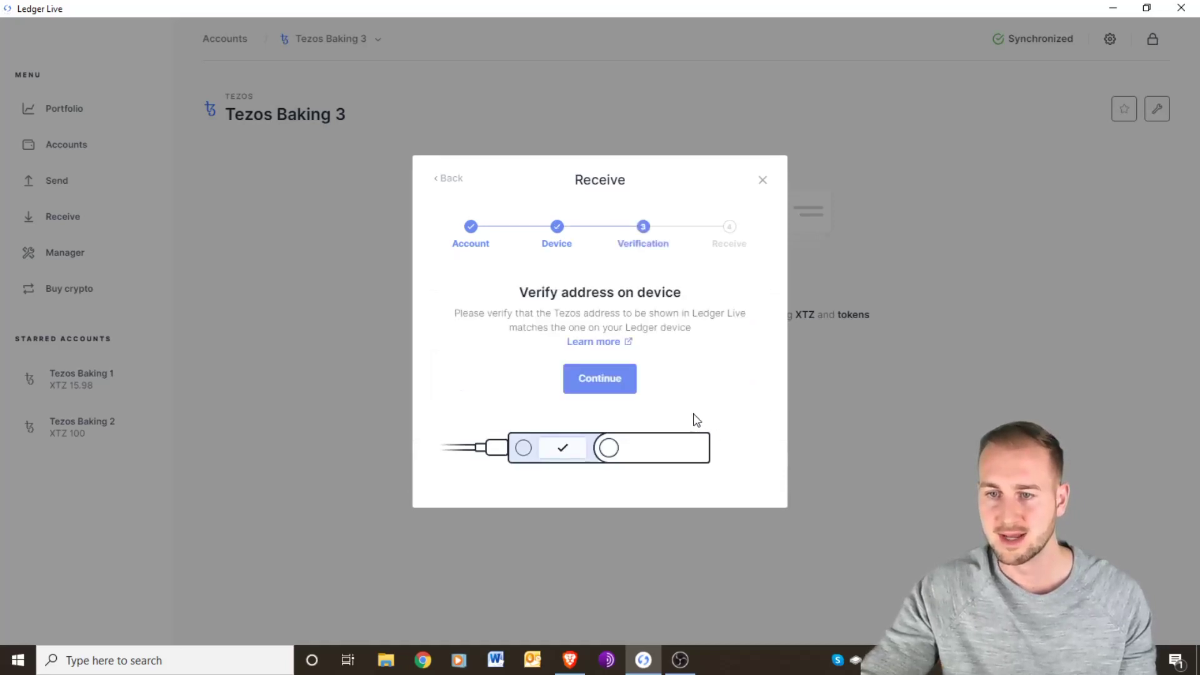
{"action": "left_click", "coordinate": [605, 381]}
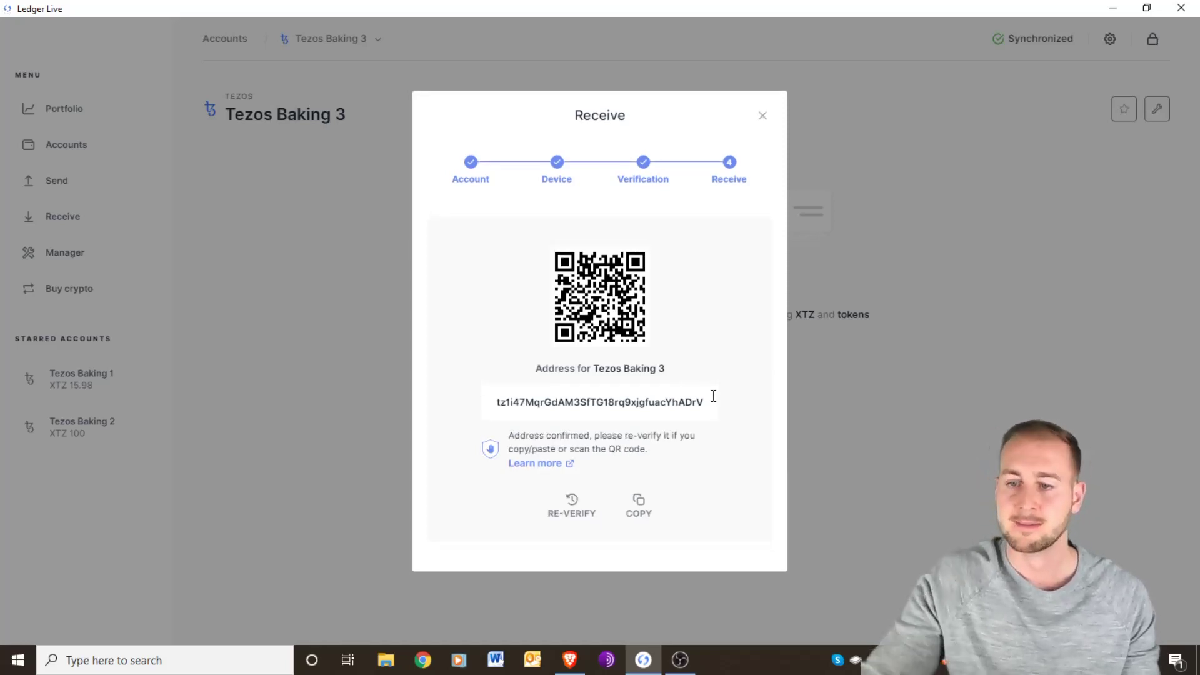
{"action": "left_click", "coordinate": [640, 509]}
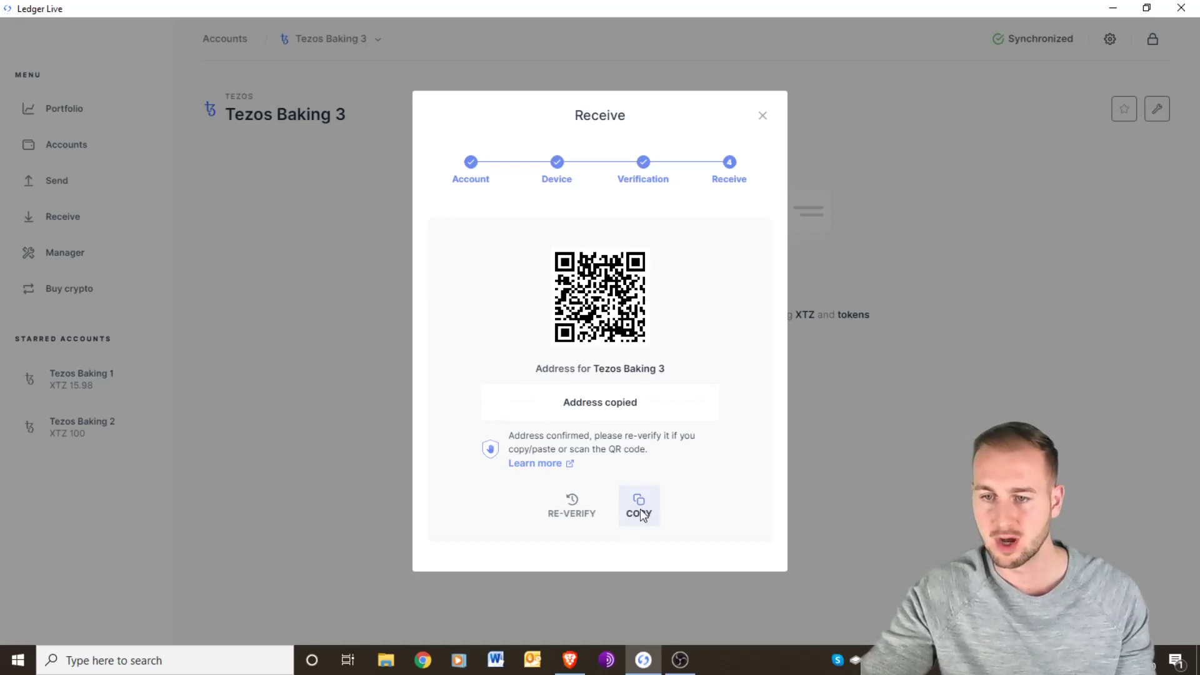
Step: In Coinbase's Send XTZ form, enter the maximum XTZ amount and paste the Tezos Baking 3 address
{"action": "left_click", "coordinate": [577, 669]}
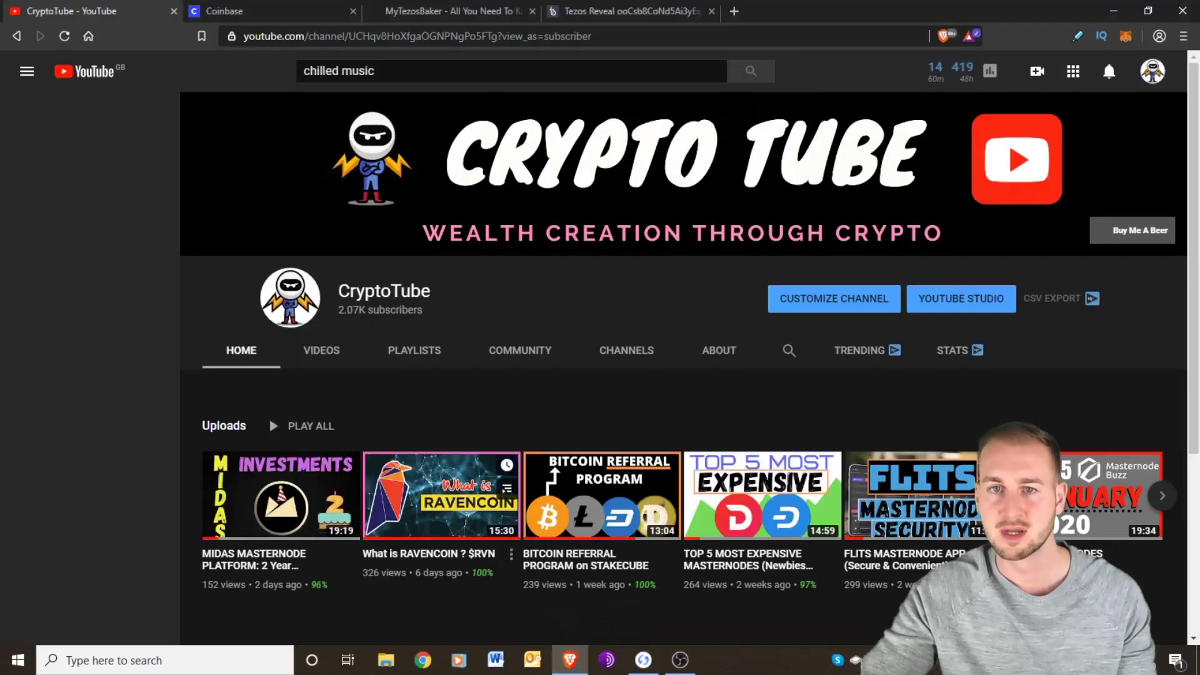
{"action": "left_click", "coordinate": [264, 9]}
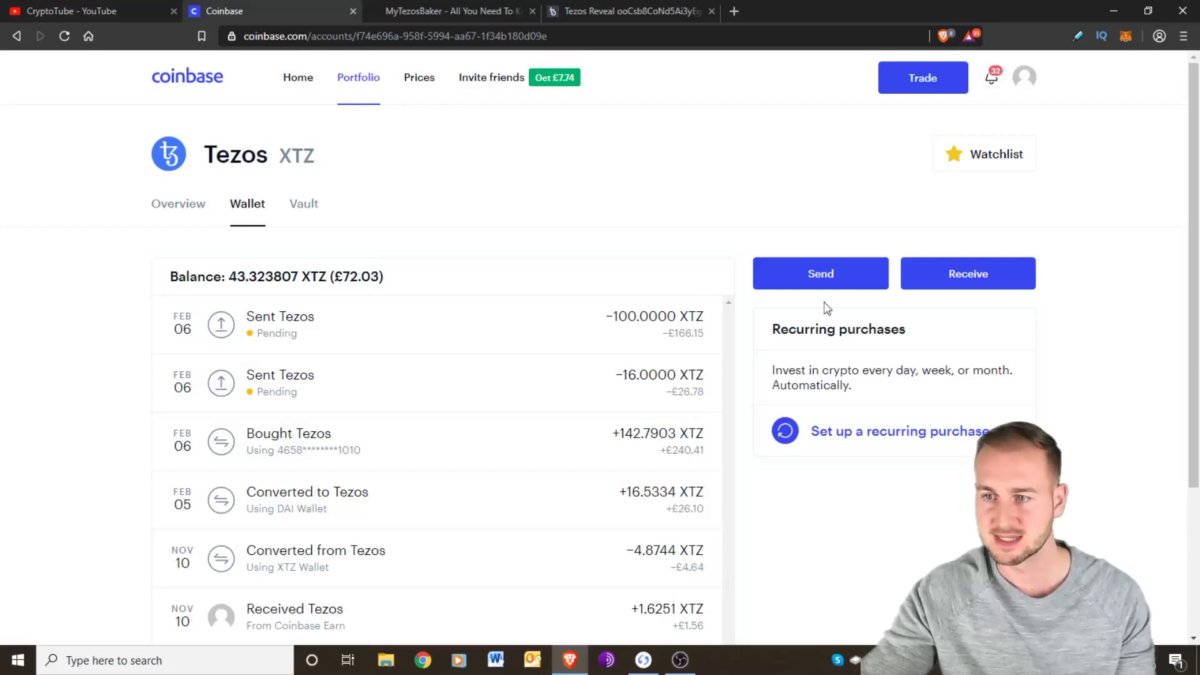
{"action": "left_click", "coordinate": [824, 282]}
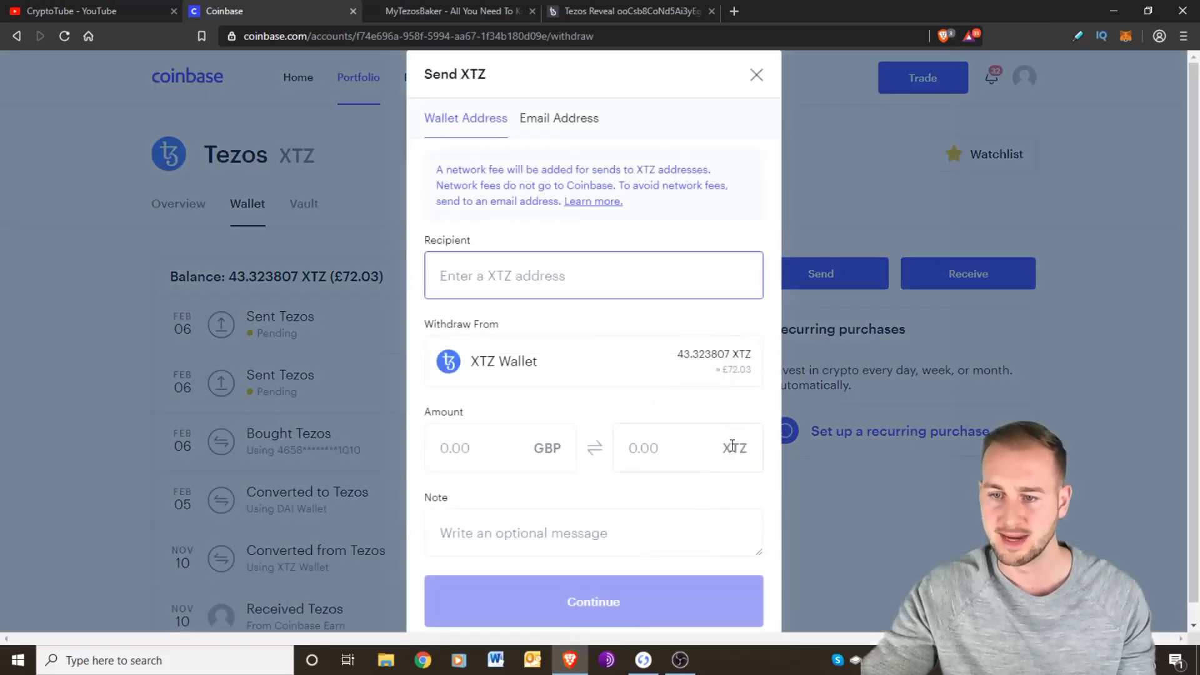
{"action": "left_click", "coordinate": [675, 447]}
{"action": "left_click", "coordinate": [712, 455]}
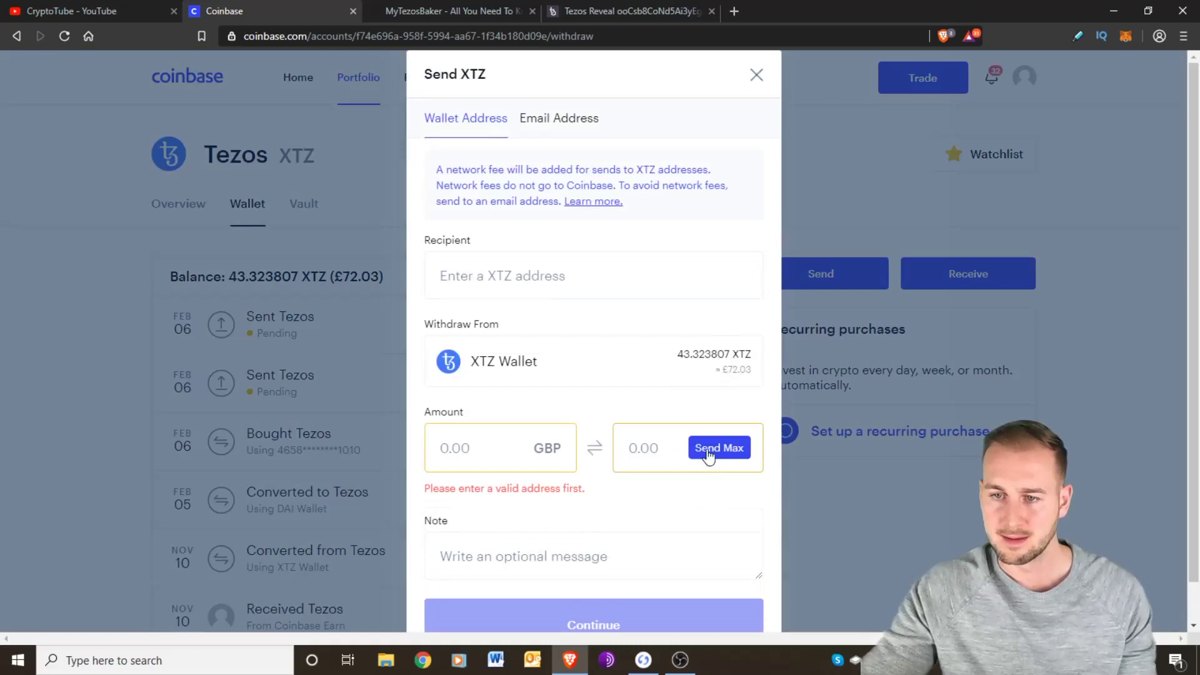
{"action": "left_click", "coordinate": [519, 270]}
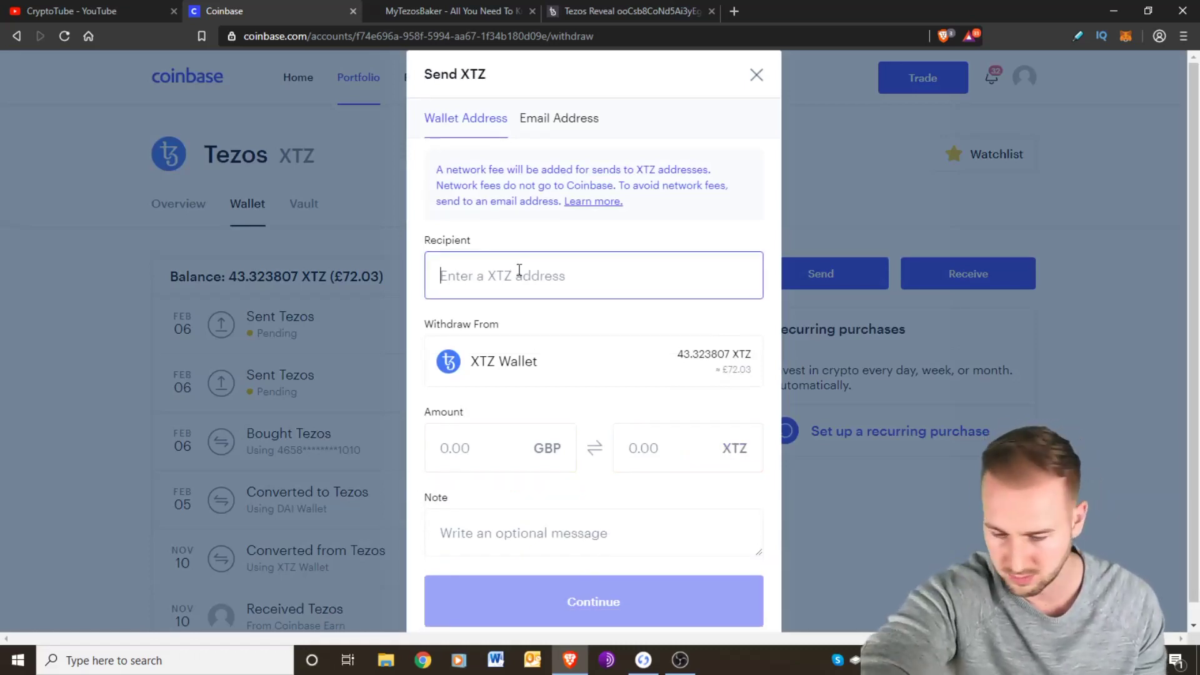
{"action": "key", "text": "ctrl+v"}
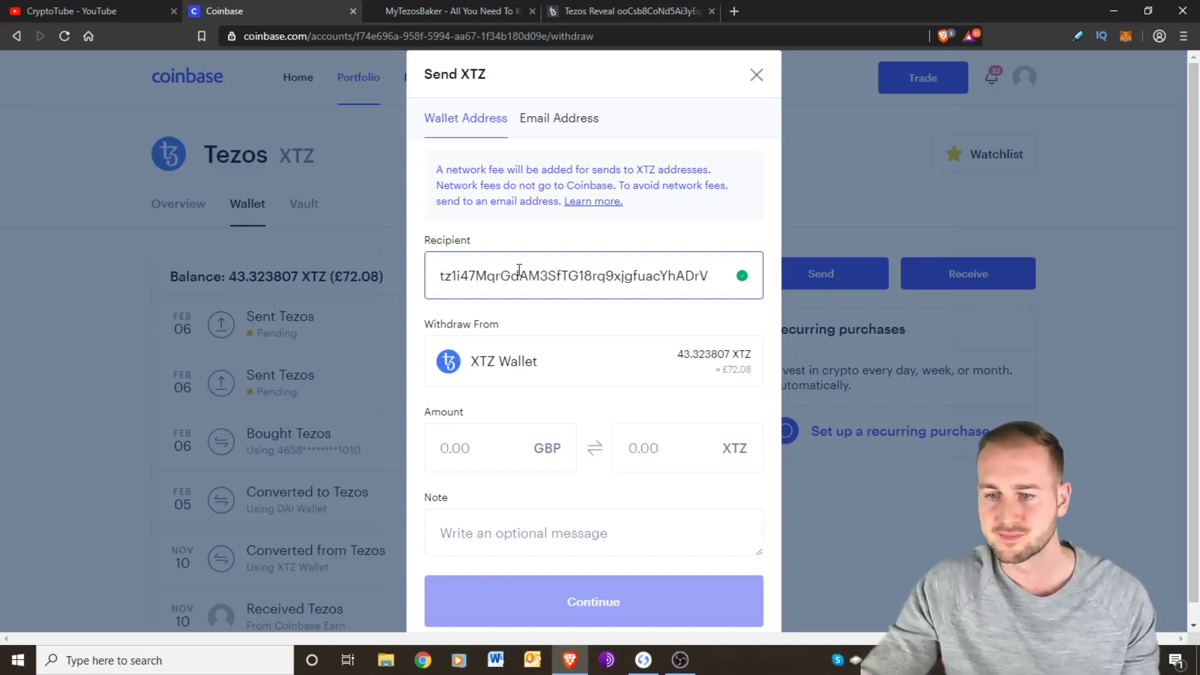
{"action": "left_click", "coordinate": [644, 448]}
{"action": "left_click", "coordinate": [723, 450]}
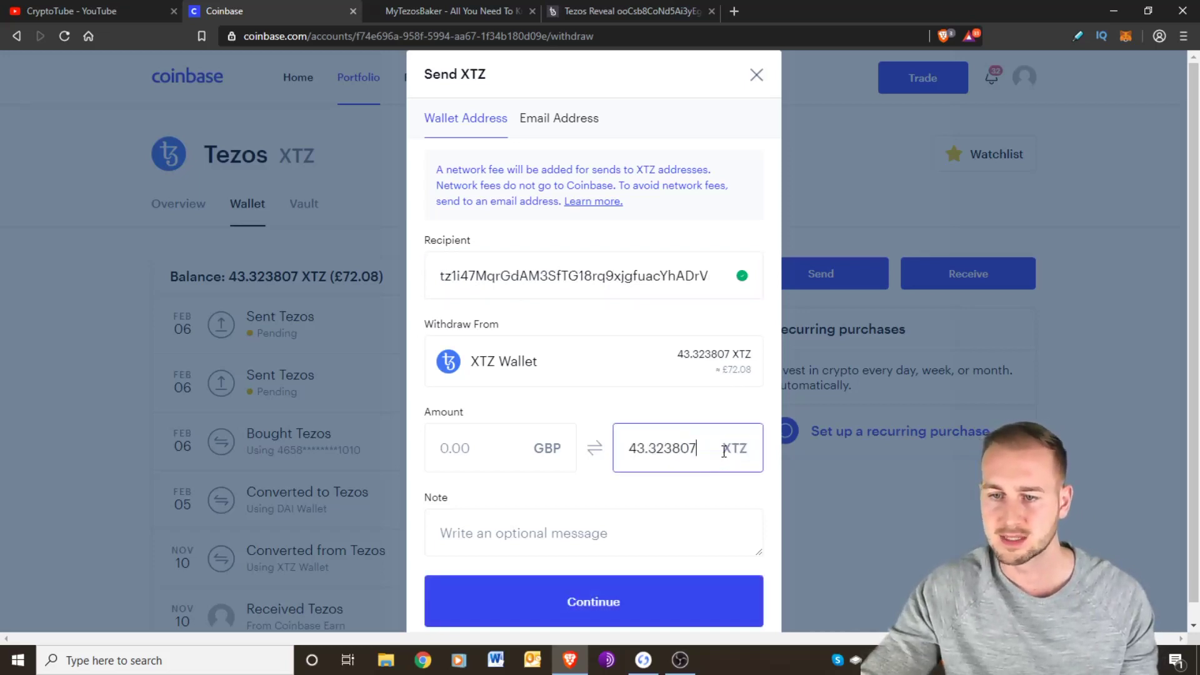
Step: Add the note '3', enter the 2-step verification code, and confirm sending 43.323807 XTZ
{"action": "left_click", "coordinate": [608, 535]}
{"action": "type", "text": "3"}
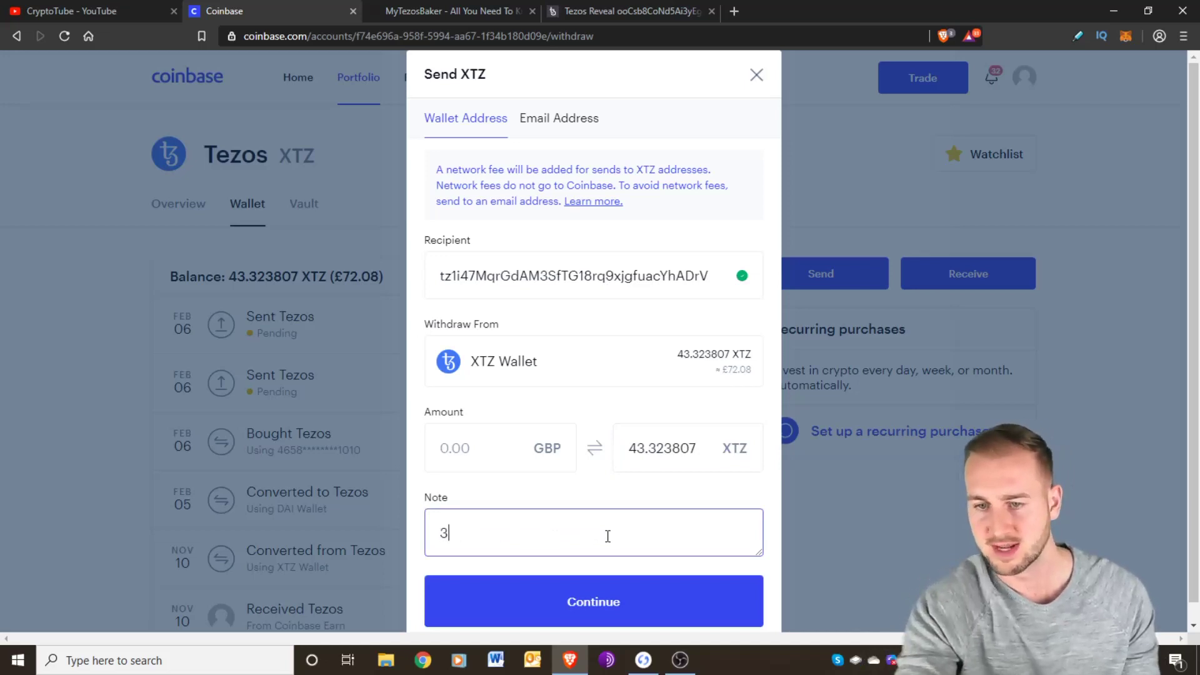
{"action": "left_click", "coordinate": [587, 593]}
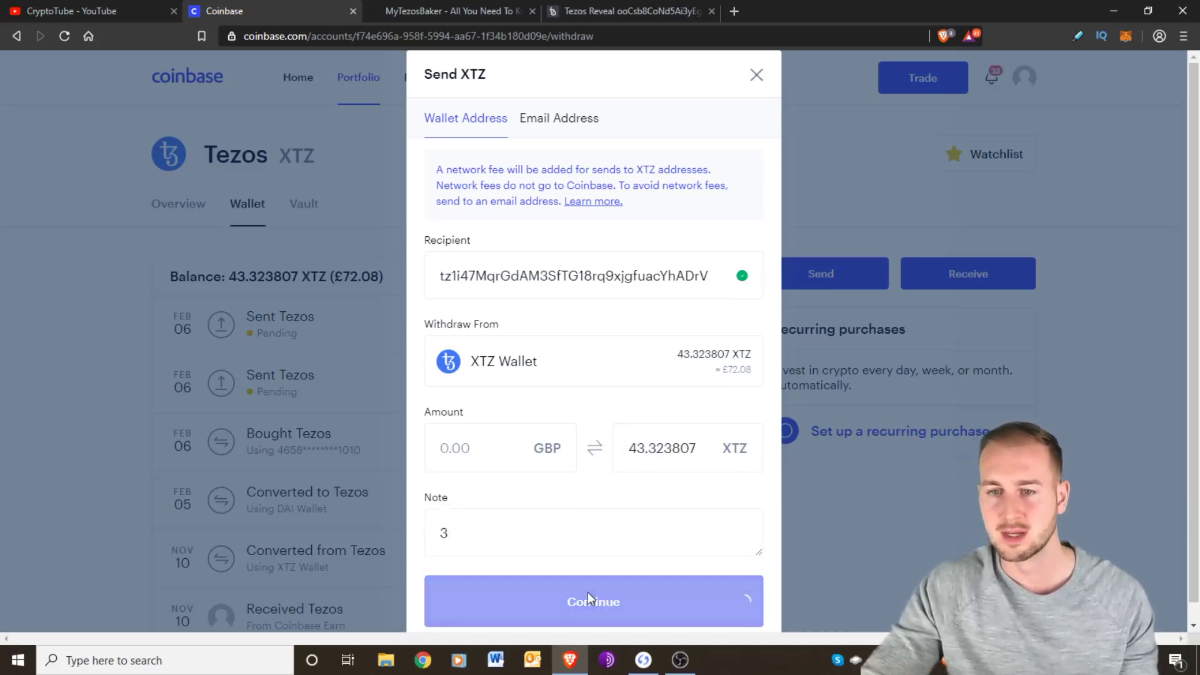
{"action": "left_click", "coordinate": [596, 477]}
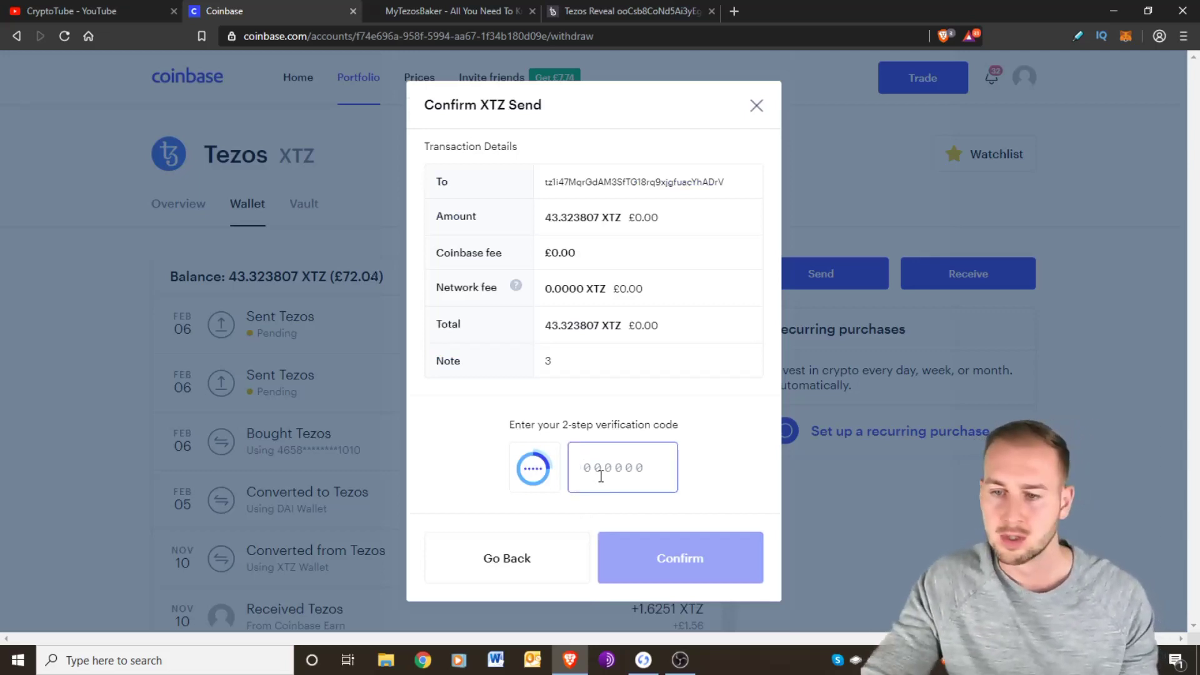
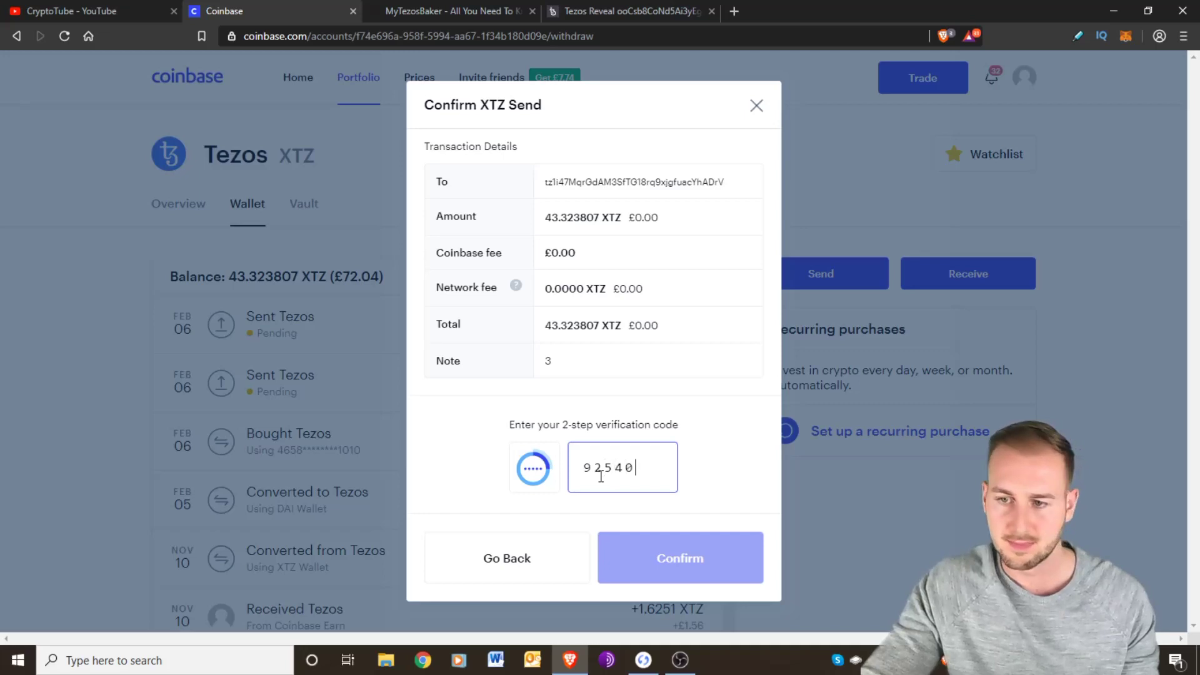
{"action": "left_click", "coordinate": [633, 539]}
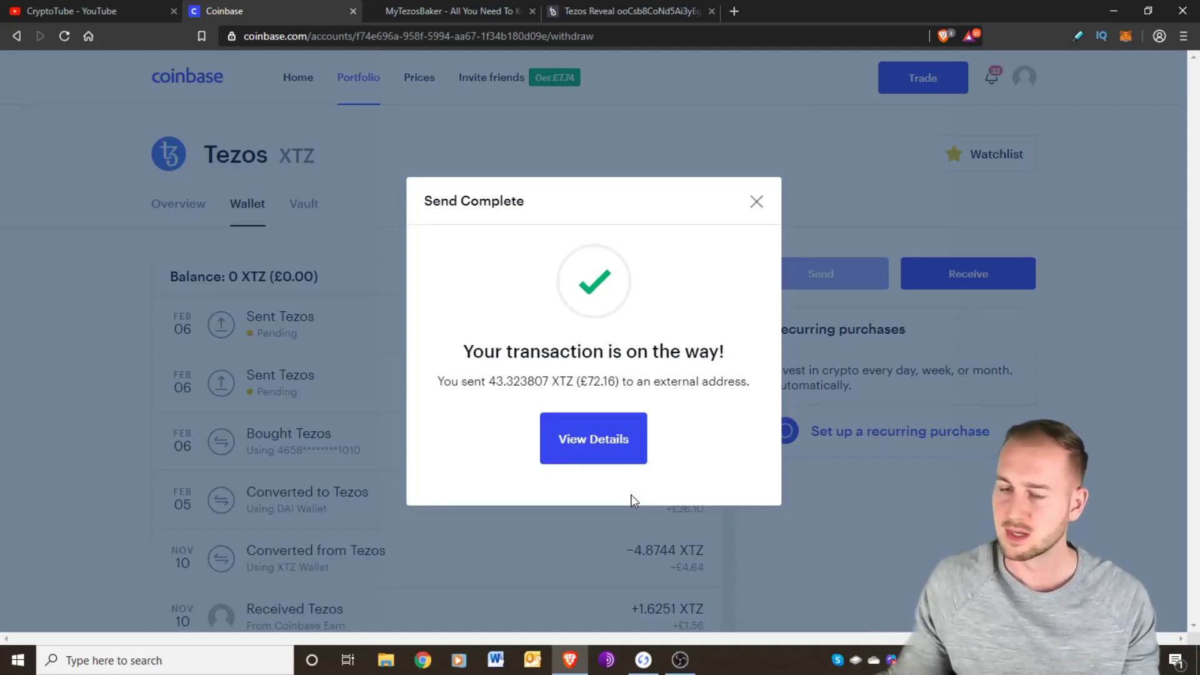
Step: Close the Send Complete notice and Receive dialog, then view Tezos Baking 2's Delegation section
{"action": "left_click", "coordinate": [757, 201]}
{"action": "left_click", "coordinate": [643, 661]}
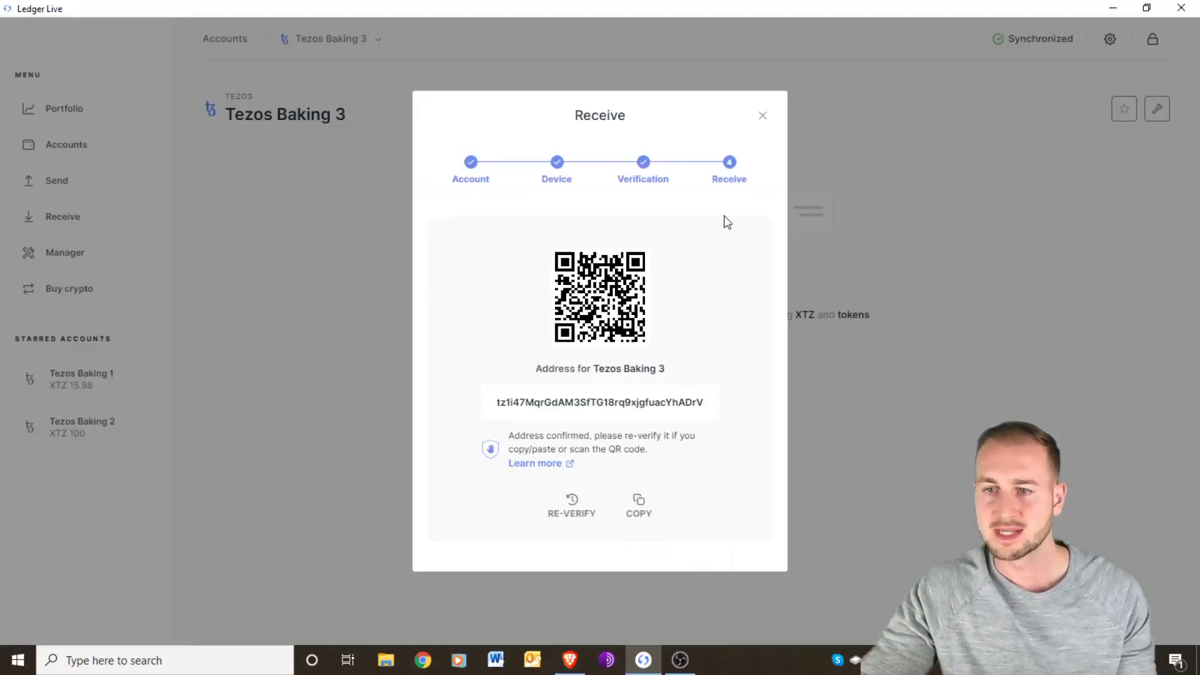
{"action": "left_click", "coordinate": [762, 117]}
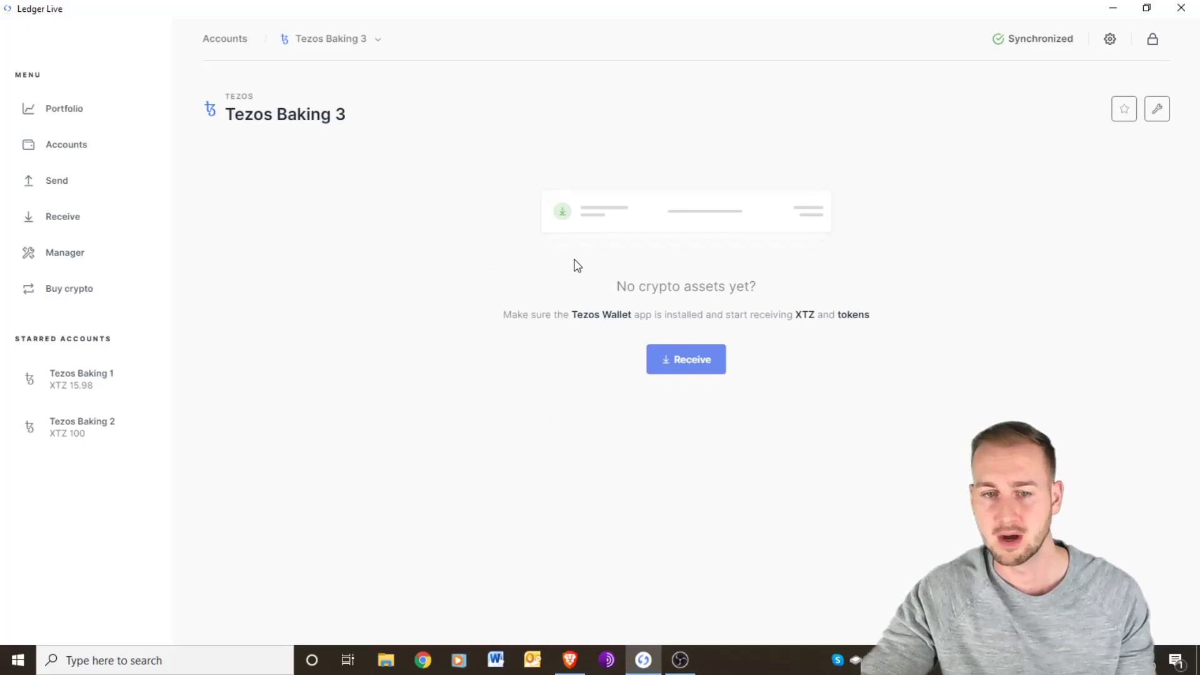
{"action": "left_click", "coordinate": [93, 431]}
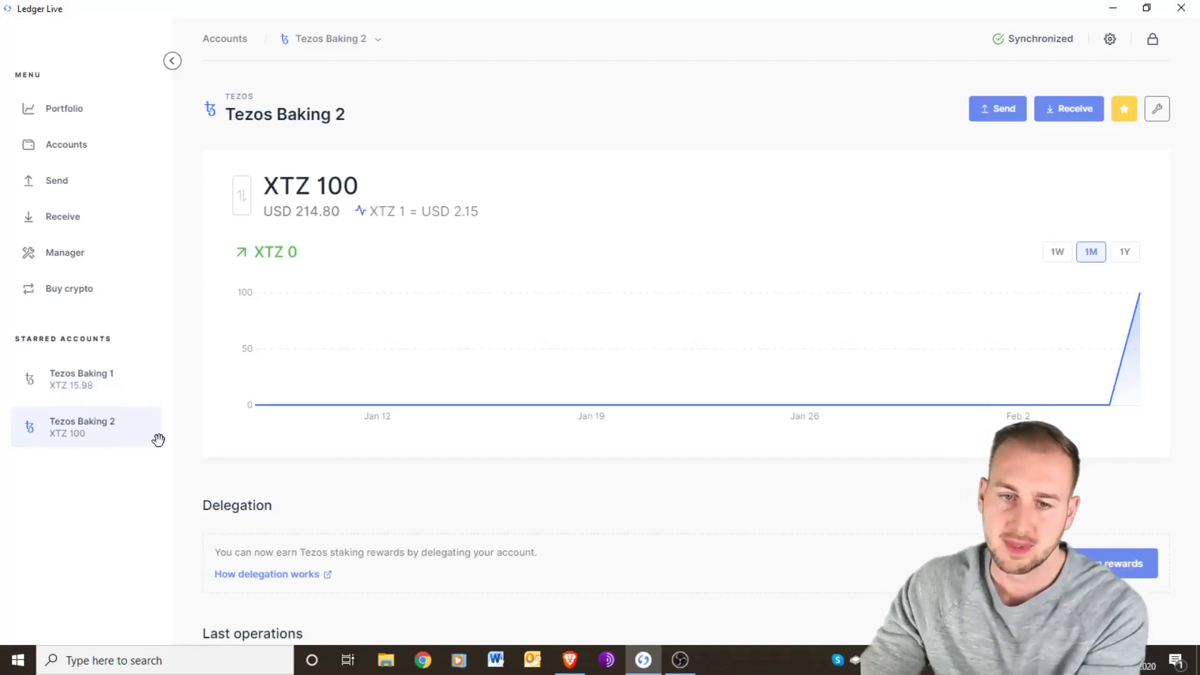
{"action": "scroll", "coordinate": [500, 462], "scroll_direction": "down", "scroll_amount": 1}
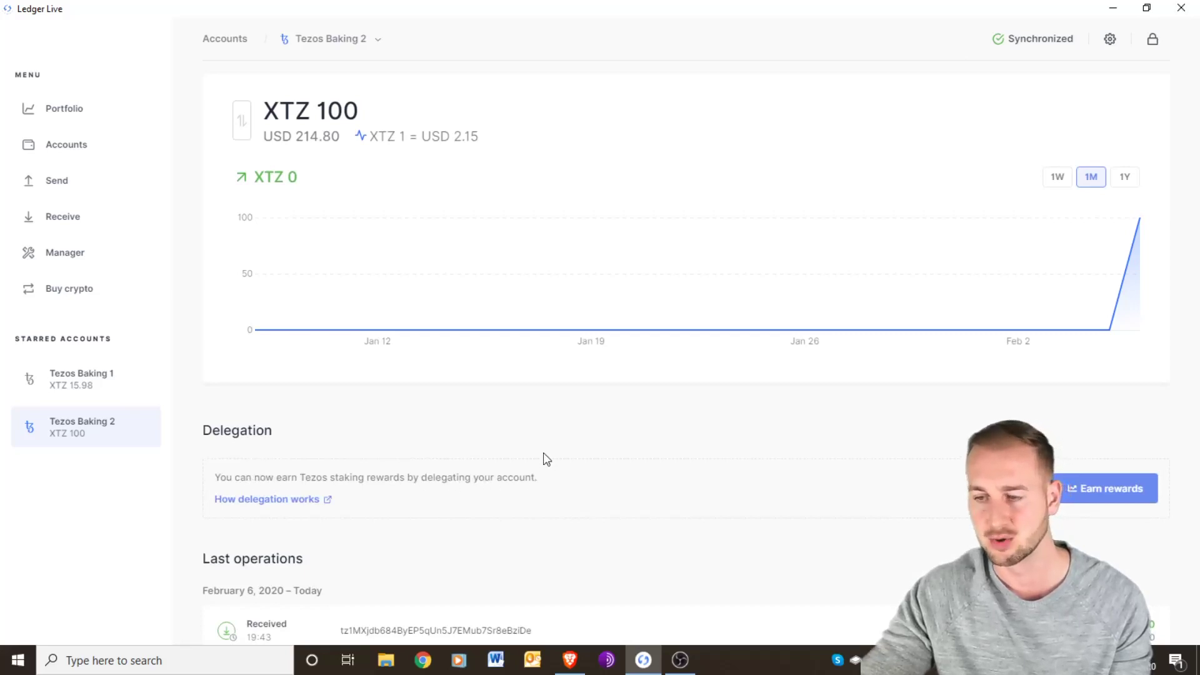
Step: Begin delegating Tezos Baking 2 via Earn rewards, swapping validator Airfoil for Melange
{"action": "left_click", "coordinate": [1116, 494]}
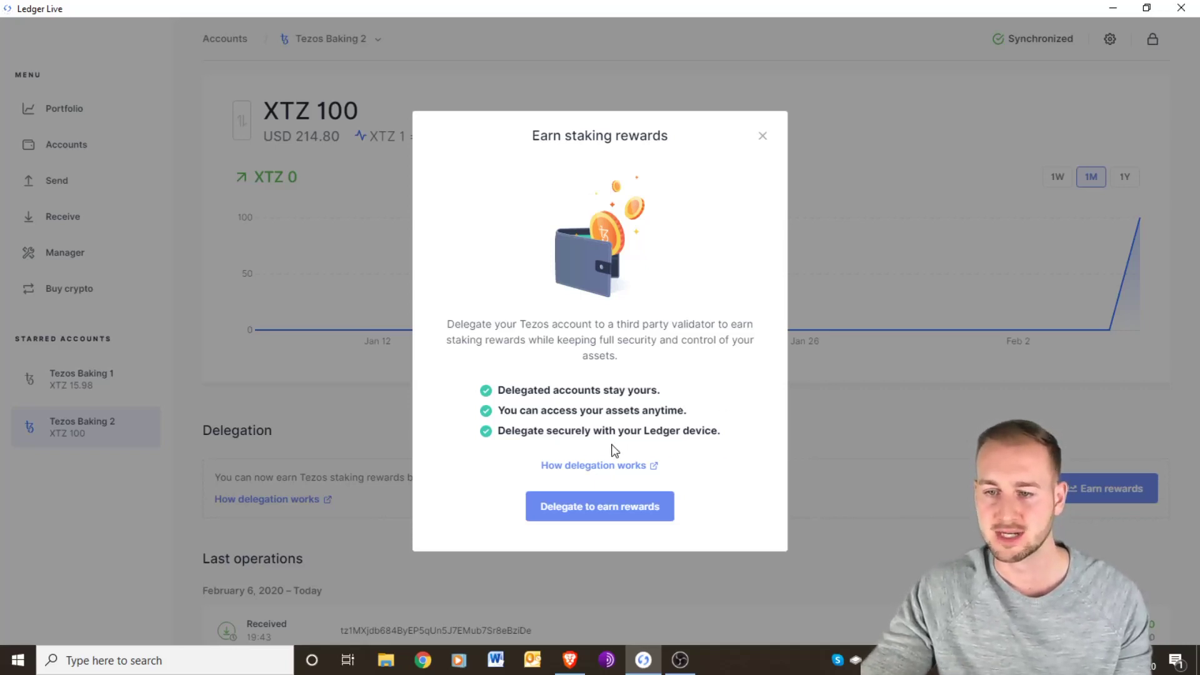
{"action": "left_click", "coordinate": [632, 517]}
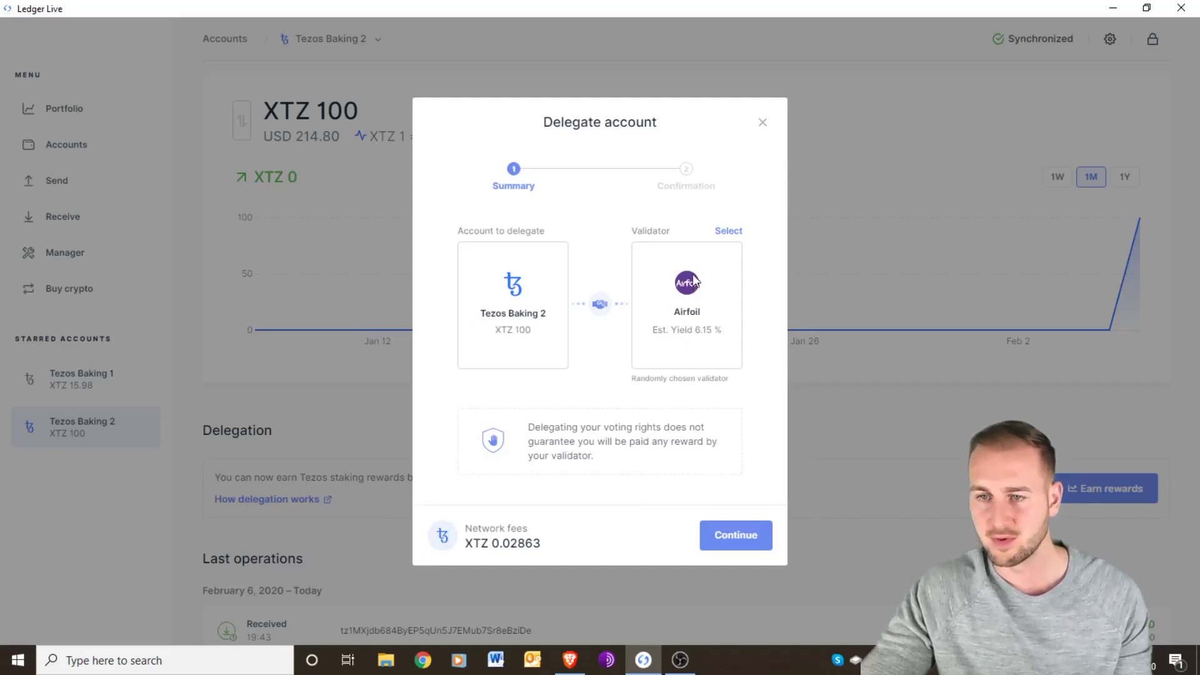
{"action": "left_click", "coordinate": [729, 231]}
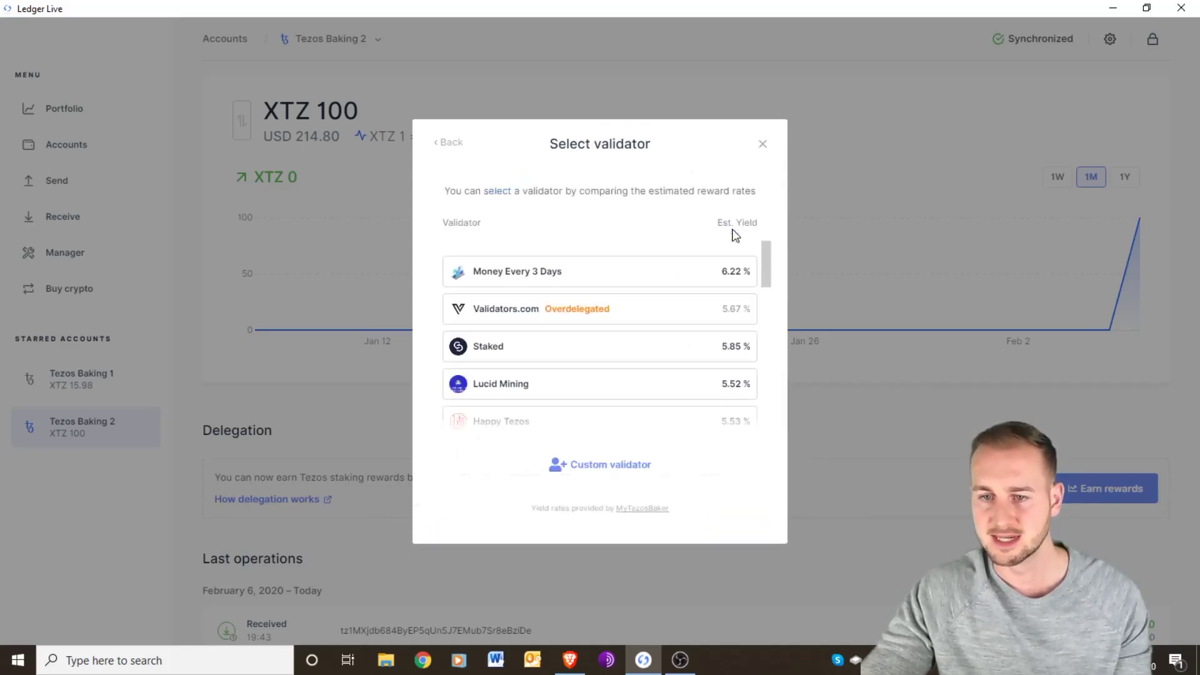
{"action": "scroll", "coordinate": [611, 275], "scroll_direction": "down", "scroll_amount": 2}
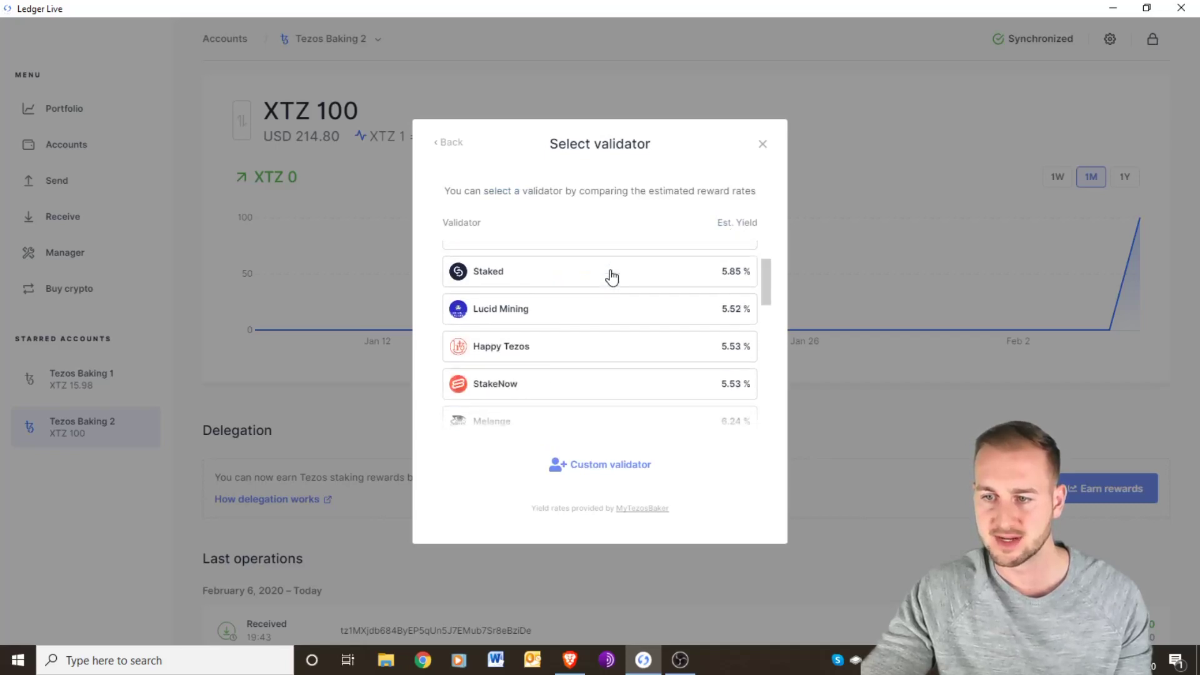
{"action": "scroll", "coordinate": [611, 277], "scroll_direction": "down", "scroll_amount": 2}
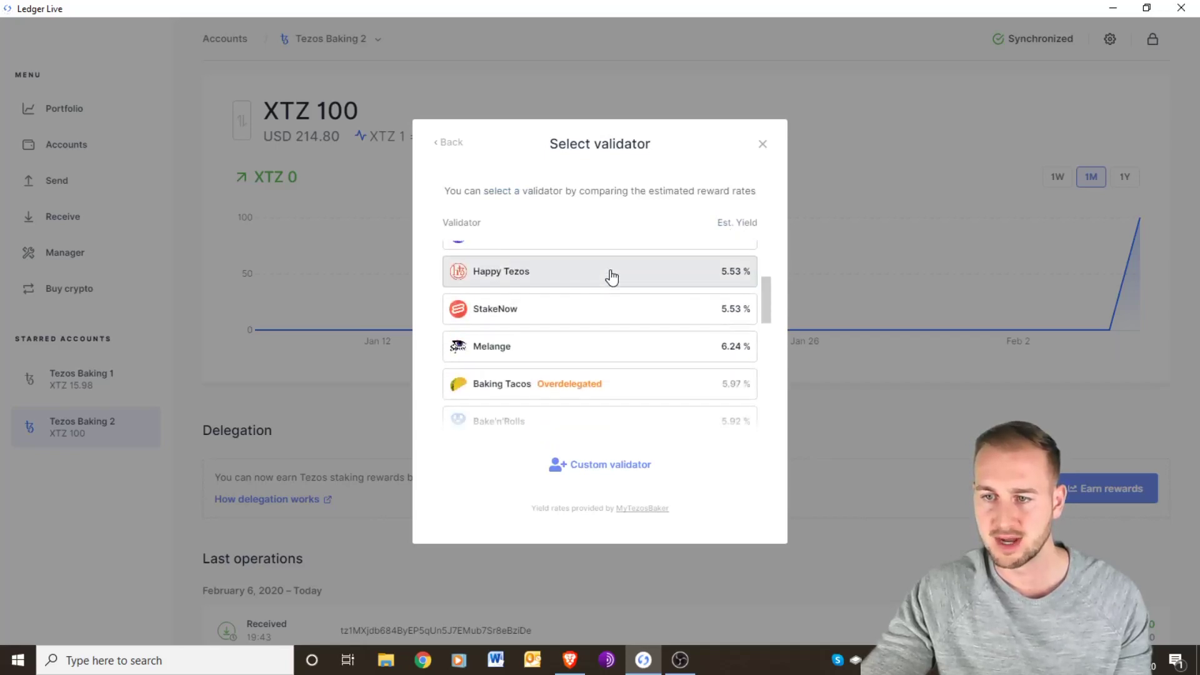
{"action": "left_click", "coordinate": [553, 347]}
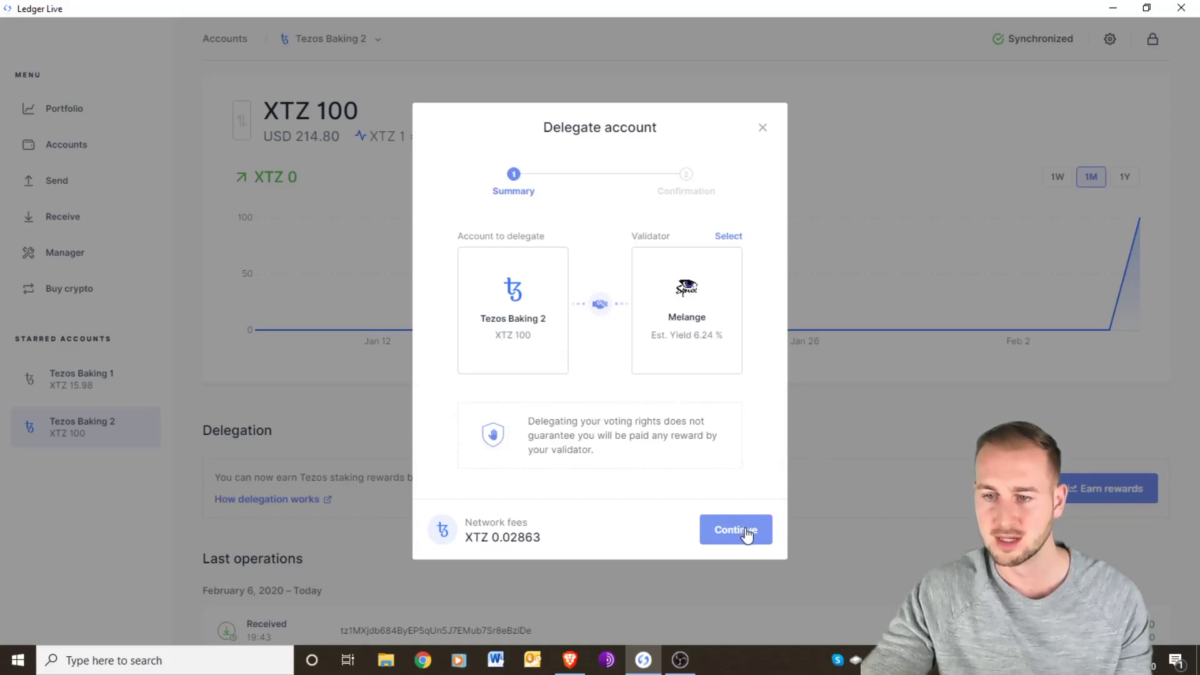
Step: Confirm the Melange delegation of Tezos Baking 2 and send it for device approval
{"action": "left_click", "coordinate": [745, 529]}
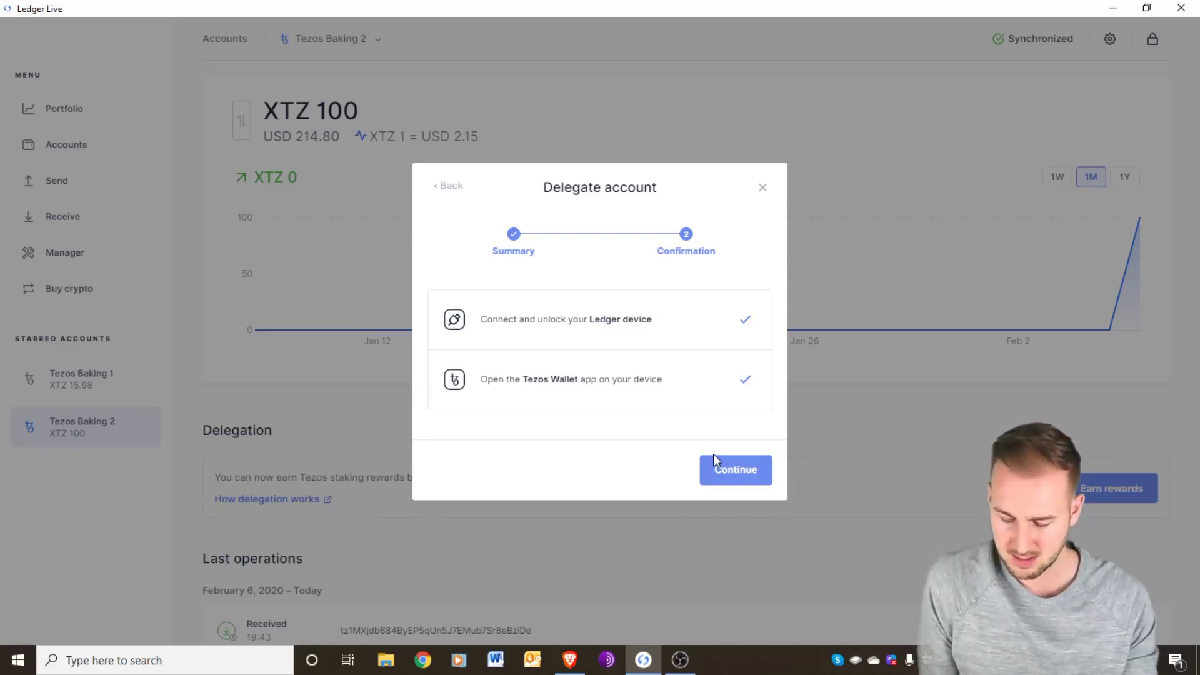
{"action": "left_click", "coordinate": [724, 479]}
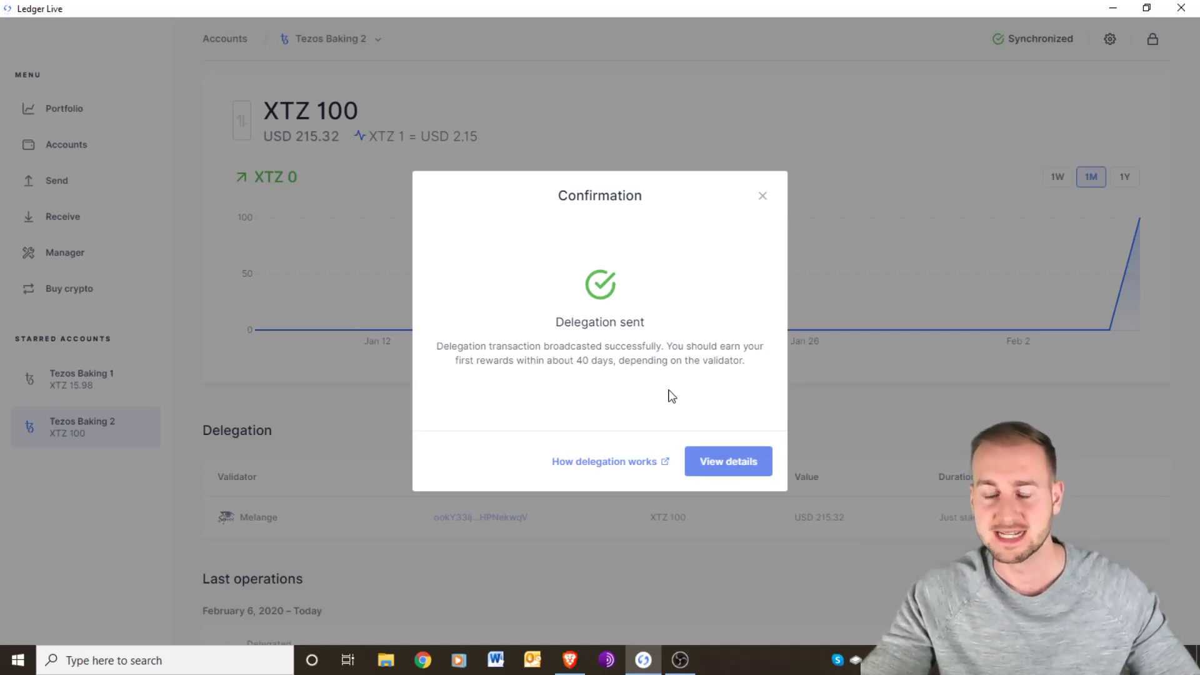
Step: Dismiss the delegation-sent confirmation and view the Melange delegation record on TzStats
{"action": "left_click", "coordinate": [762, 196]}
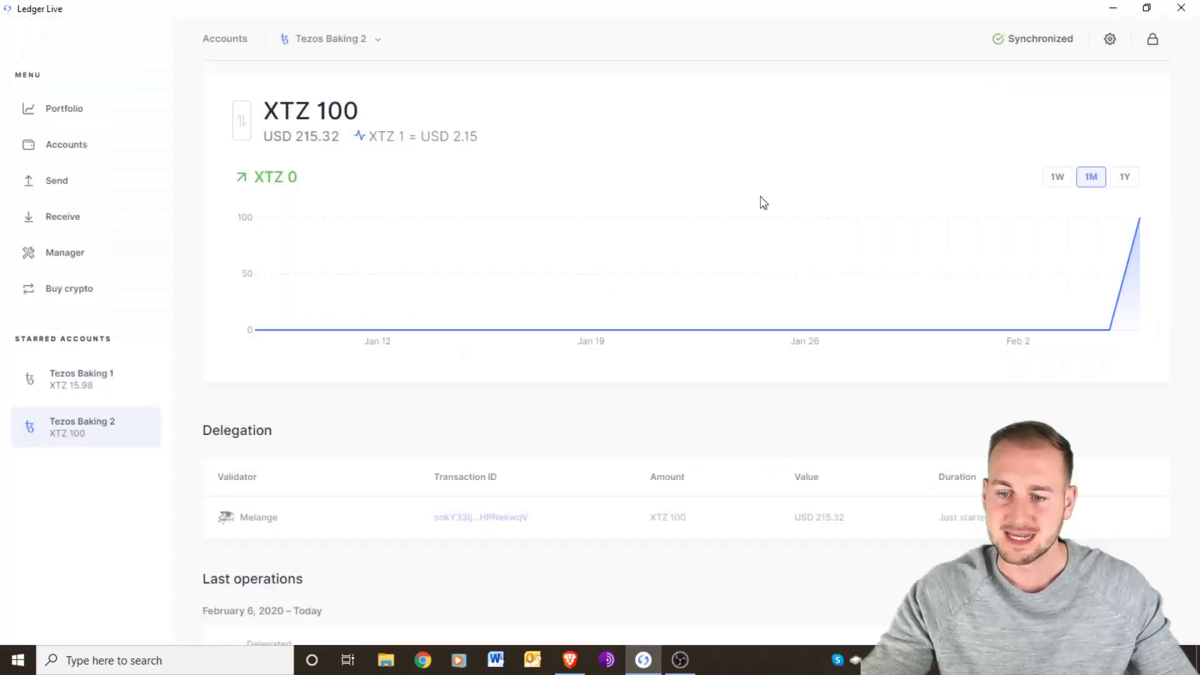
{"action": "left_click", "coordinate": [570, 659]}
{"action": "left_click", "coordinate": [593, 10]}
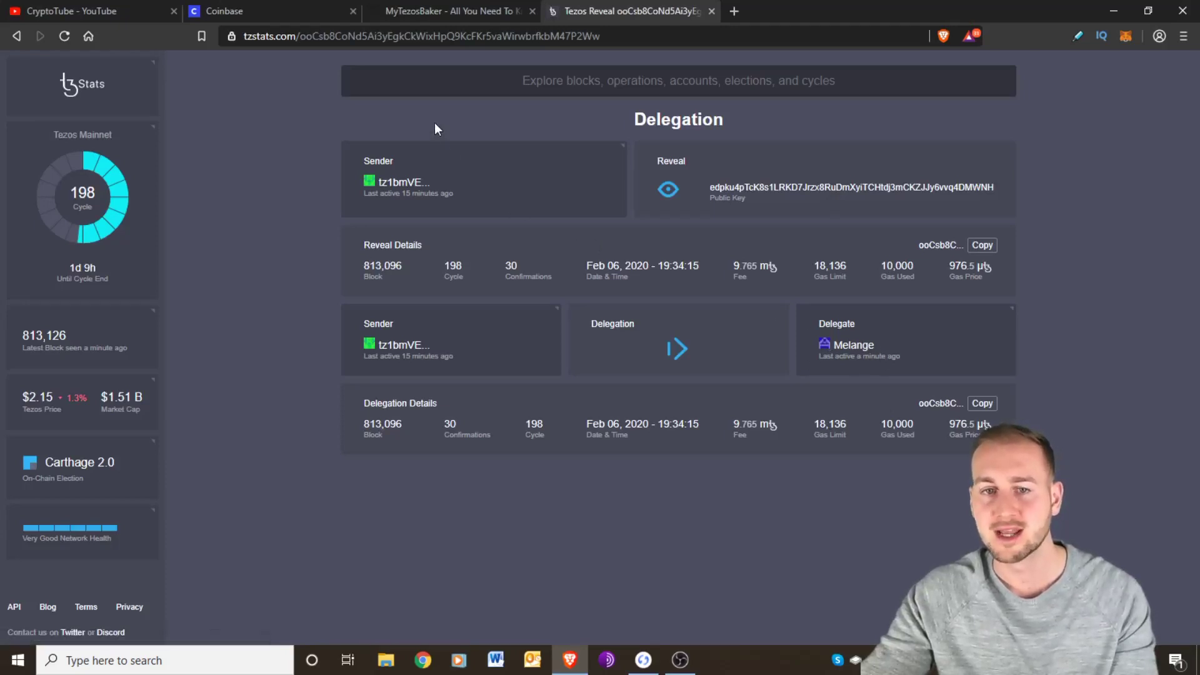
Step: Review the fee-sorted MyTezosBaker bakers list, then show Coinbase's Tezos wallet holding 43.323807 XTZ
{"action": "left_click", "coordinate": [461, 11]}
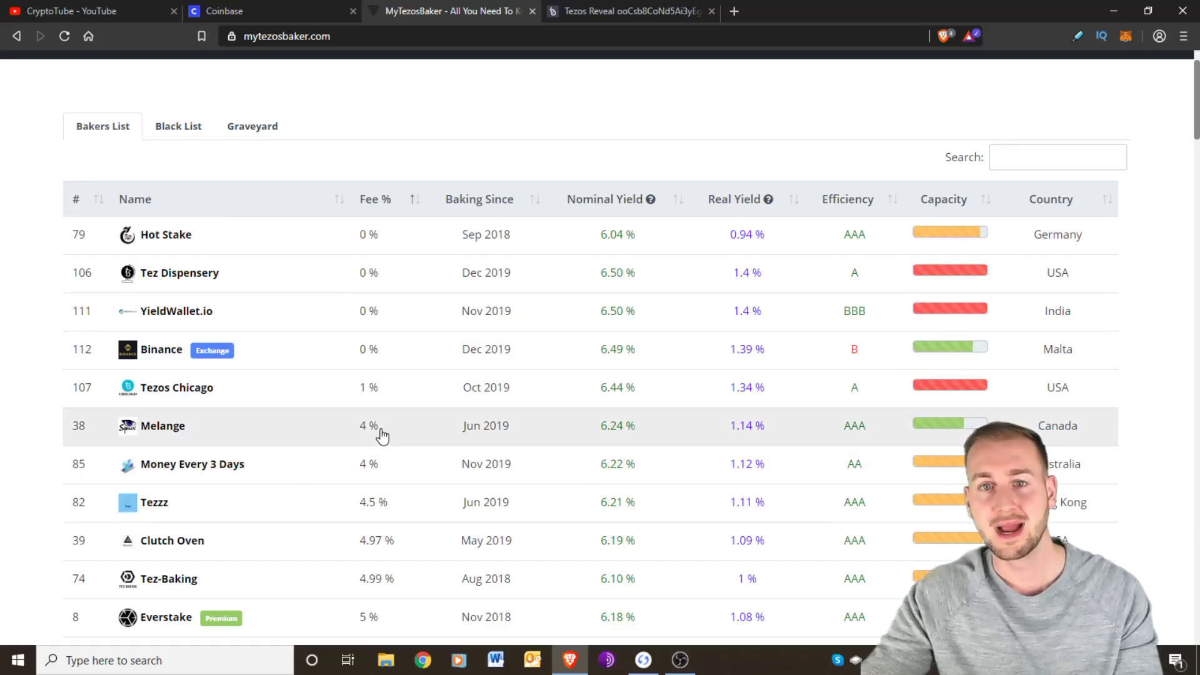
{"action": "left_click", "coordinate": [292, 7]}
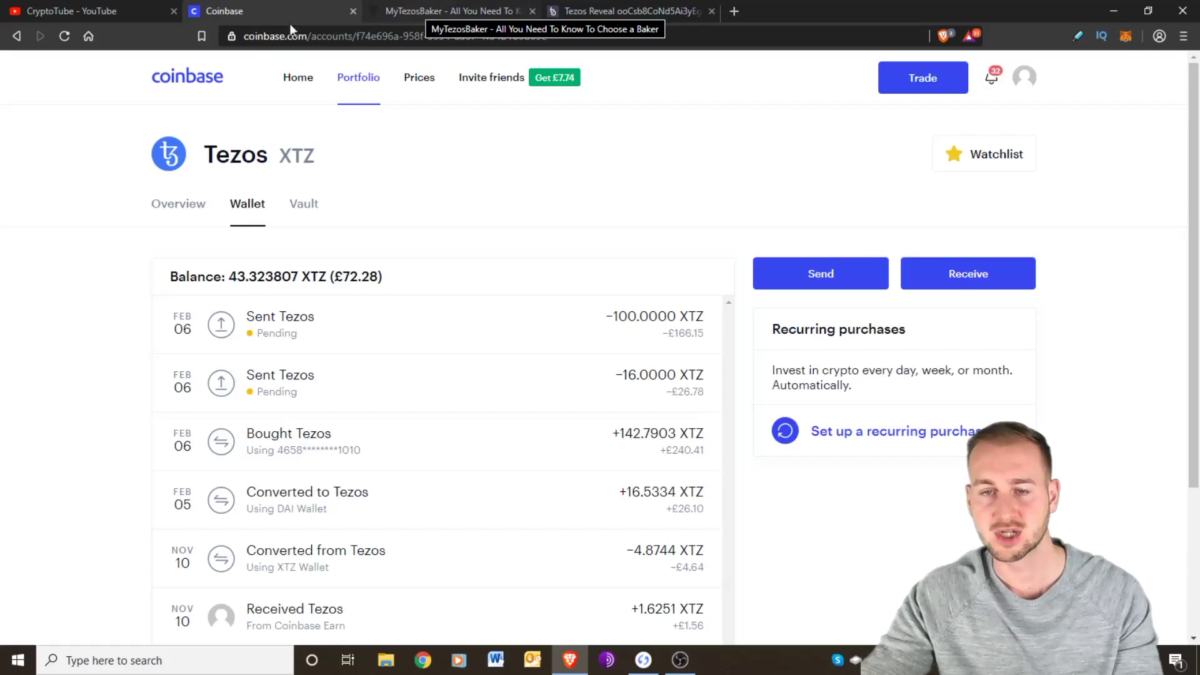
Step: Return to the fee-sorted MyTezosBaker list showing Melange at 4% fee and 6.24% yield
{"action": "left_click", "coordinate": [440, 10]}
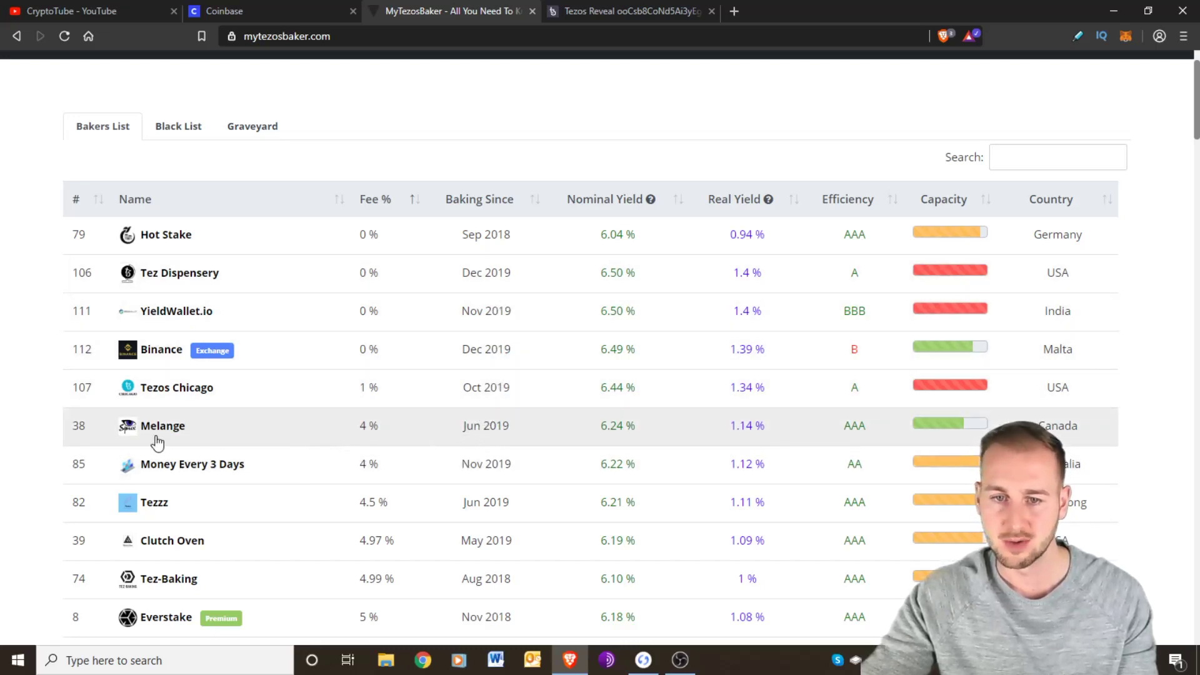
Step: Open Melange's baker stats page (rank 38, 4% fee) and check the delegation in Ledger Live
{"action": "left_click", "coordinate": [150, 429]}
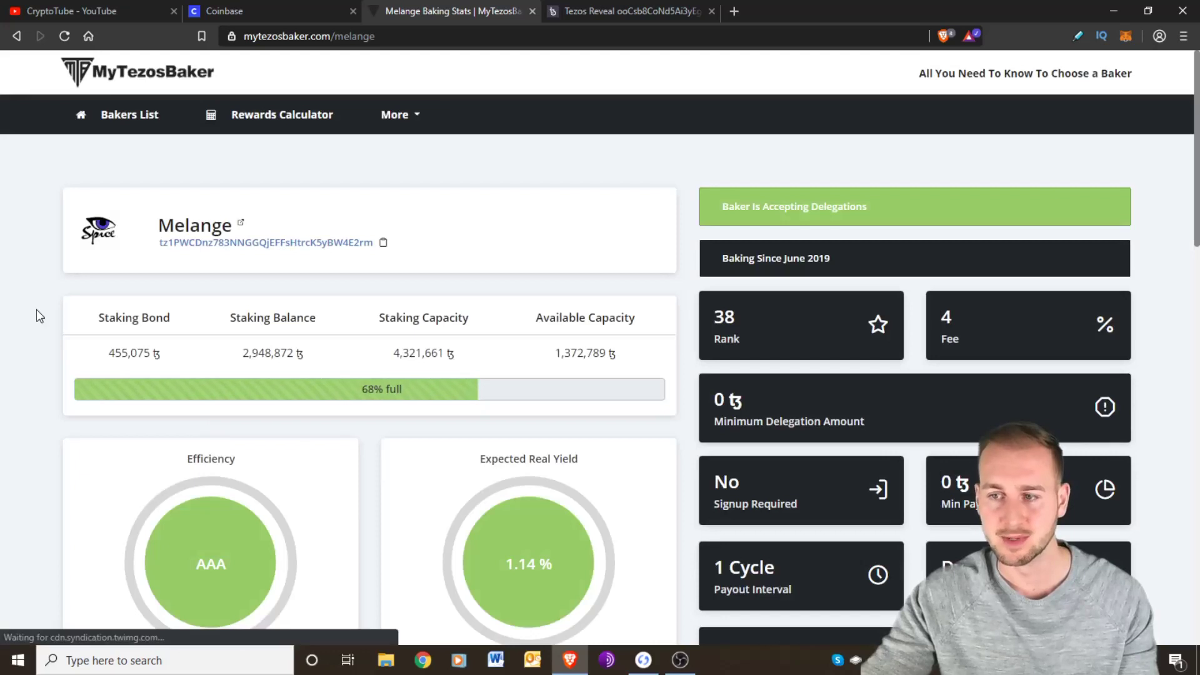
{"action": "left_click", "coordinate": [648, 658]}
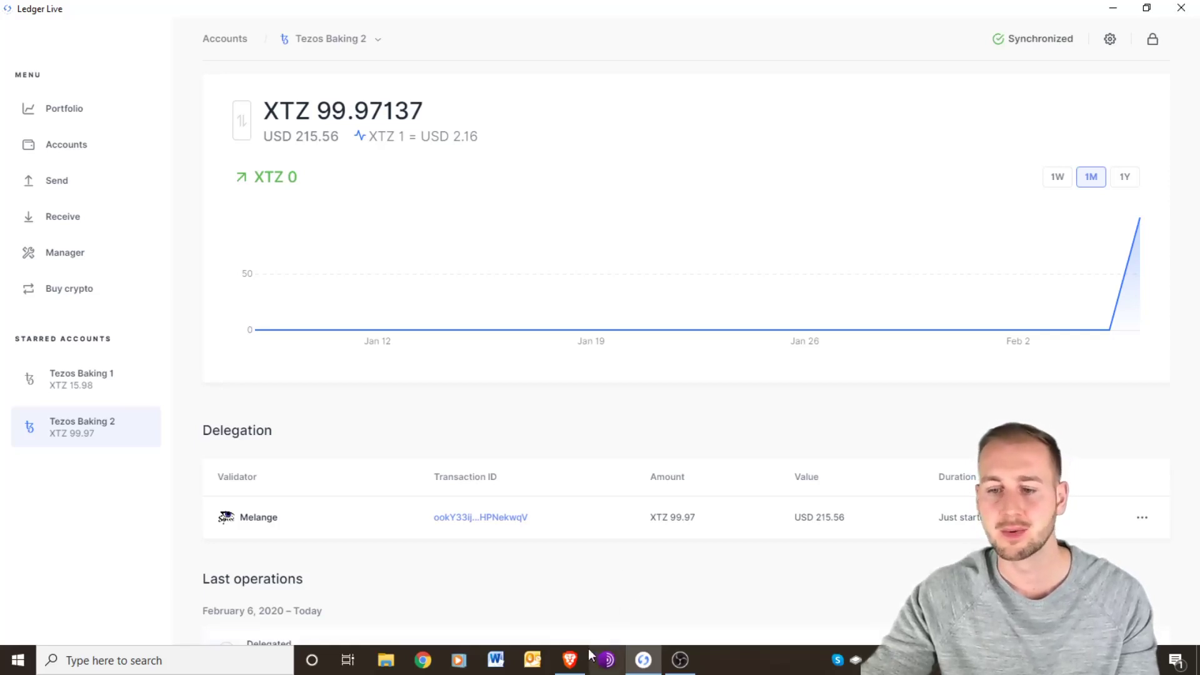
{"action": "left_click", "coordinate": [570, 660]}
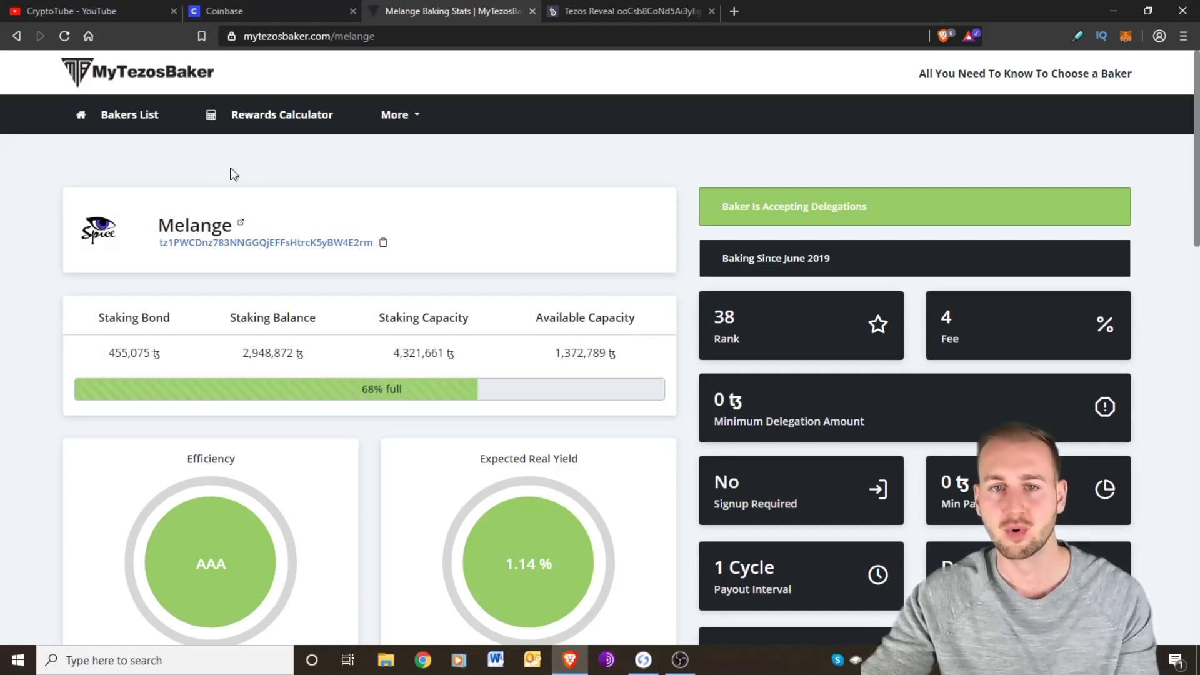
{"action": "left_click", "coordinate": [75, 10]}
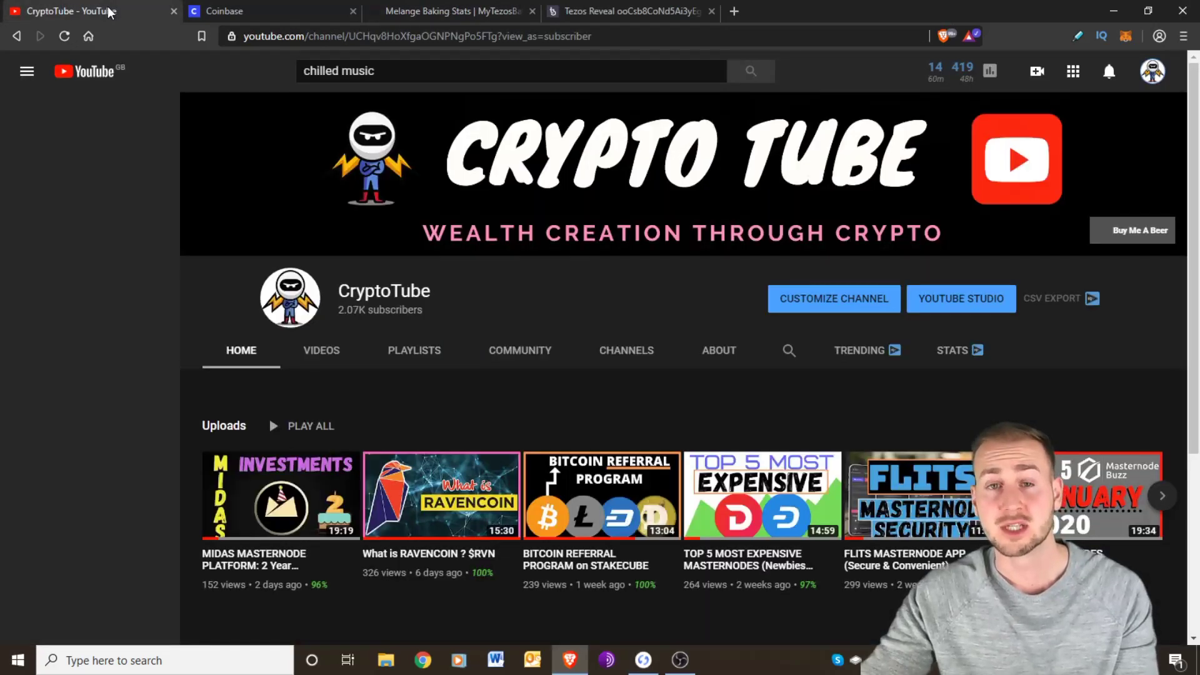